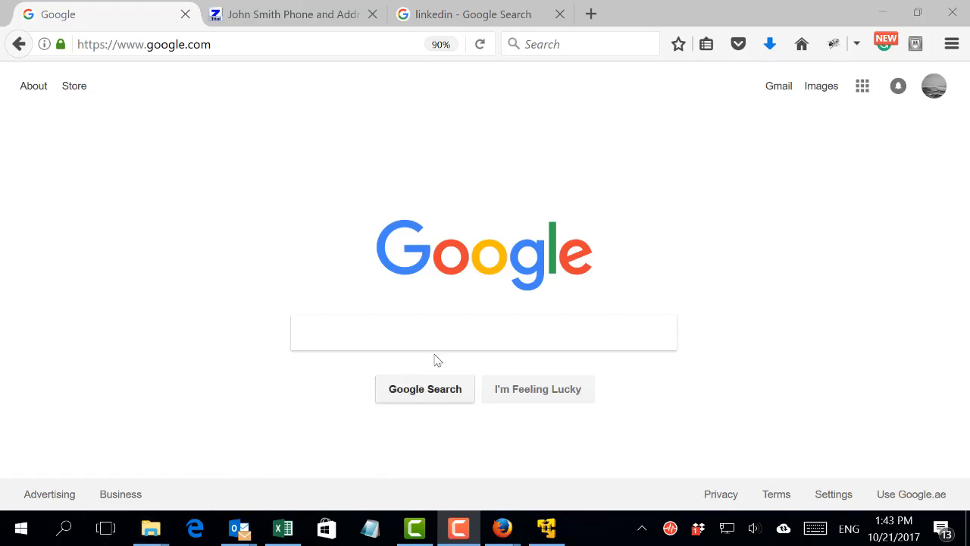
Search Google for "download maltego" and open Paterva's Downloads page.
left_click(367, 335)
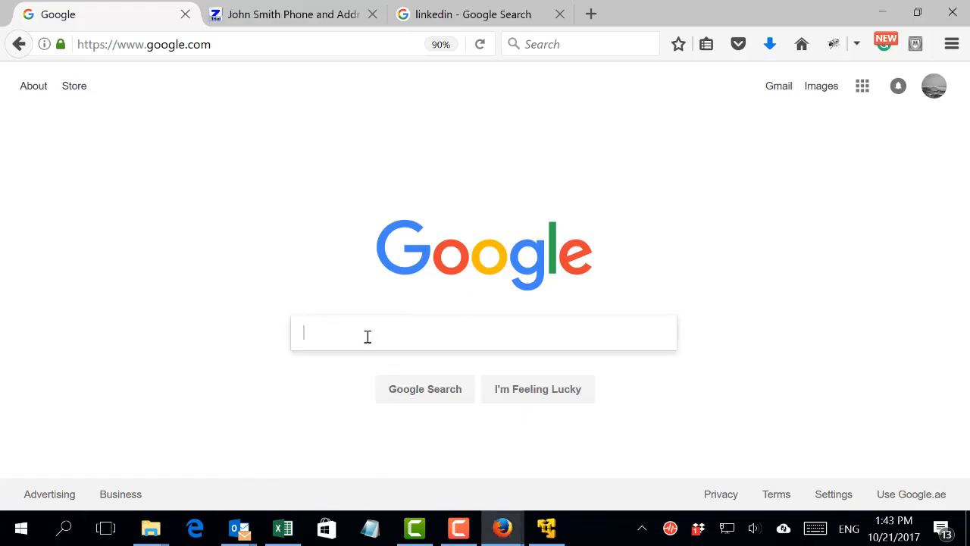
type("Do")
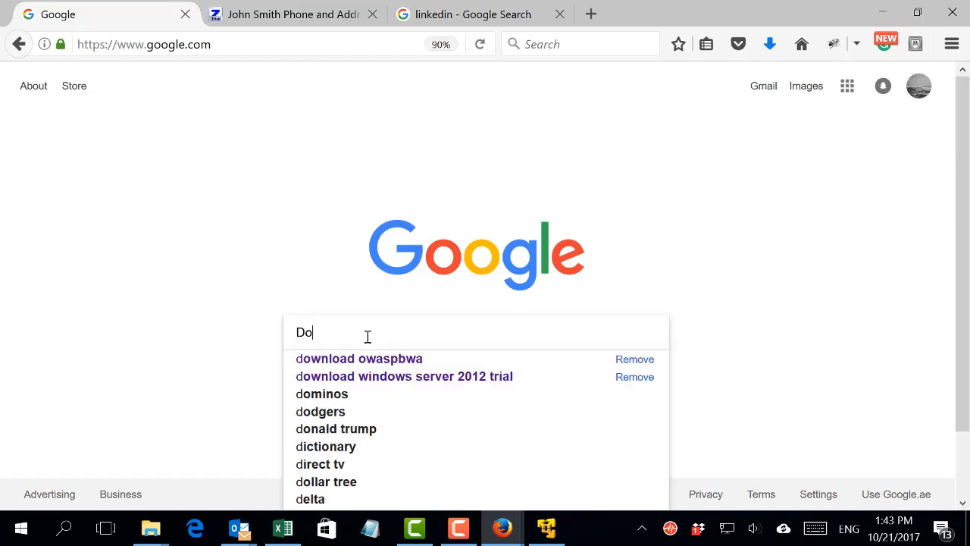
type("wn")
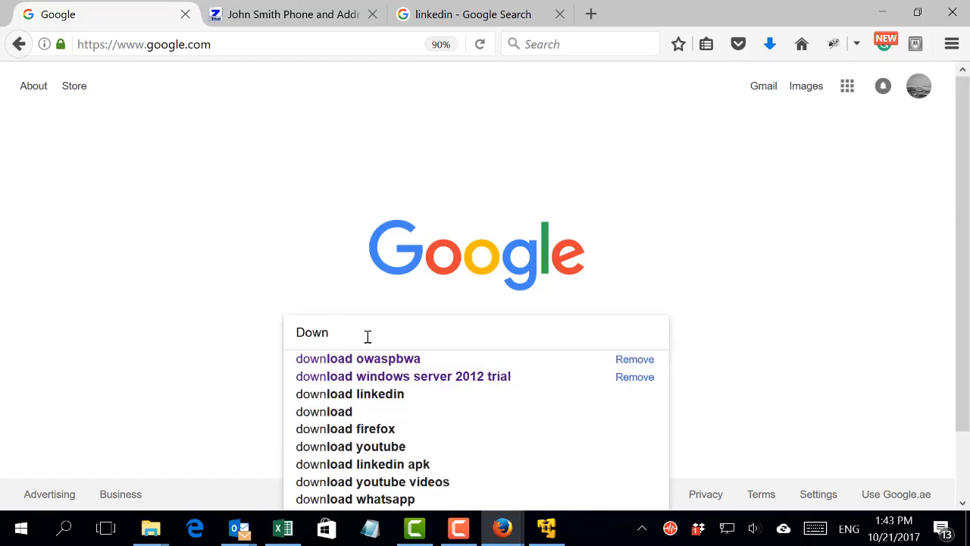
type("load mal")
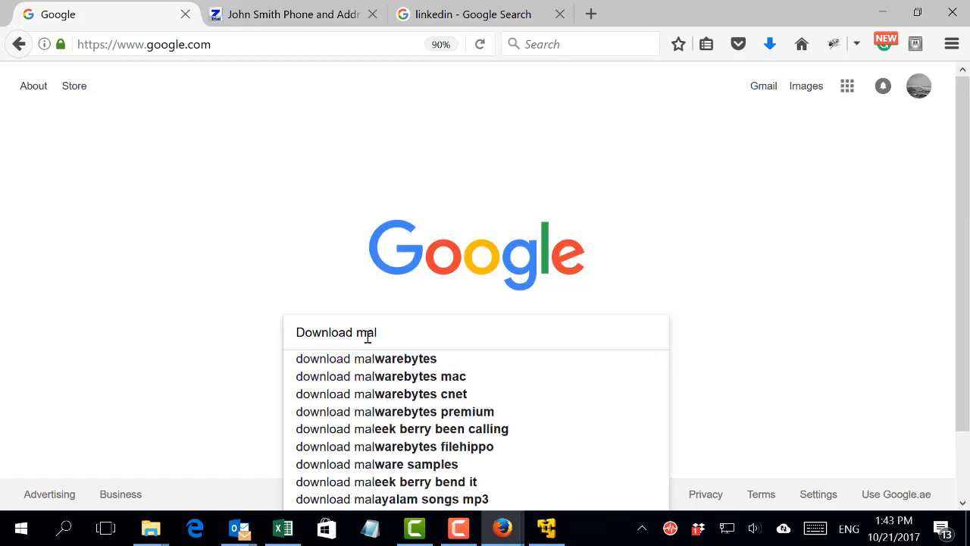
type("te")
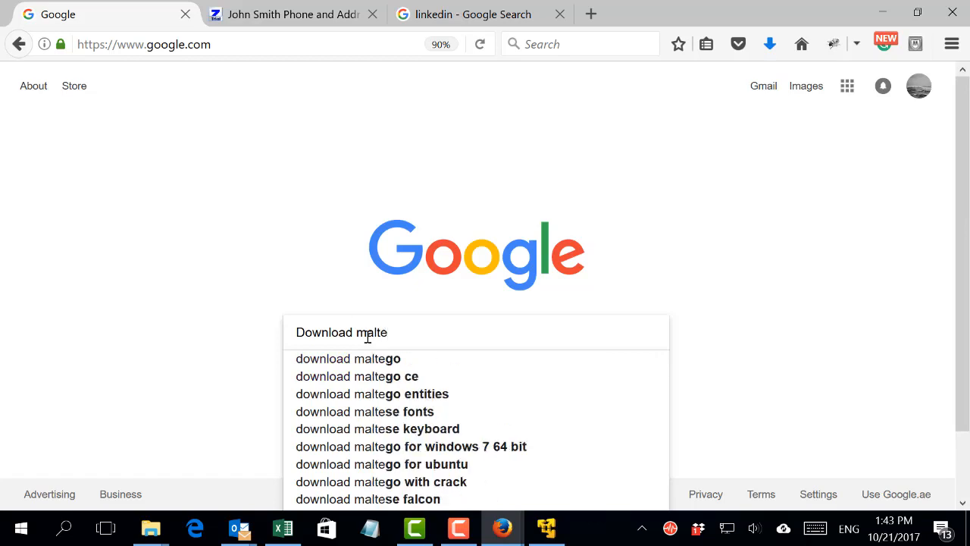
key("Down")
key("Return")
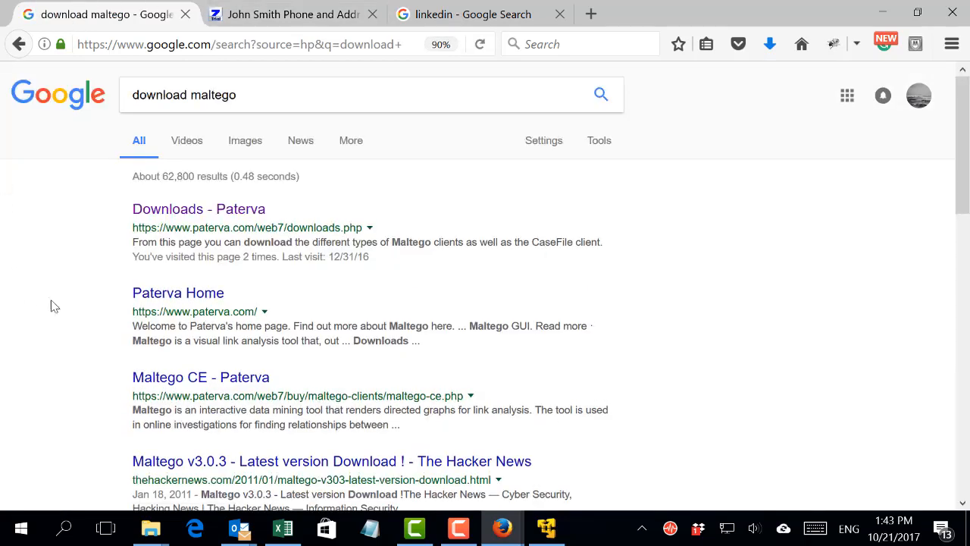
left_click(146, 210)
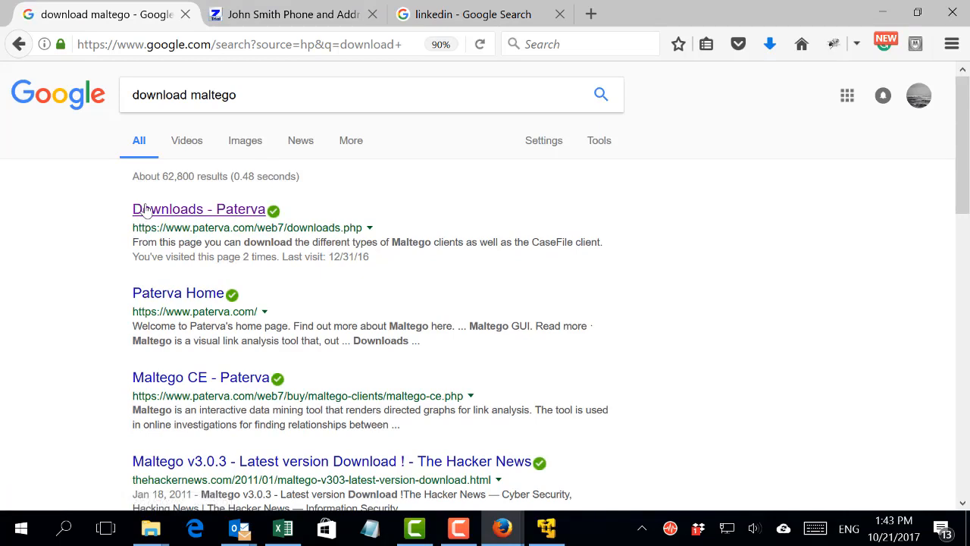
left_click(147, 210)
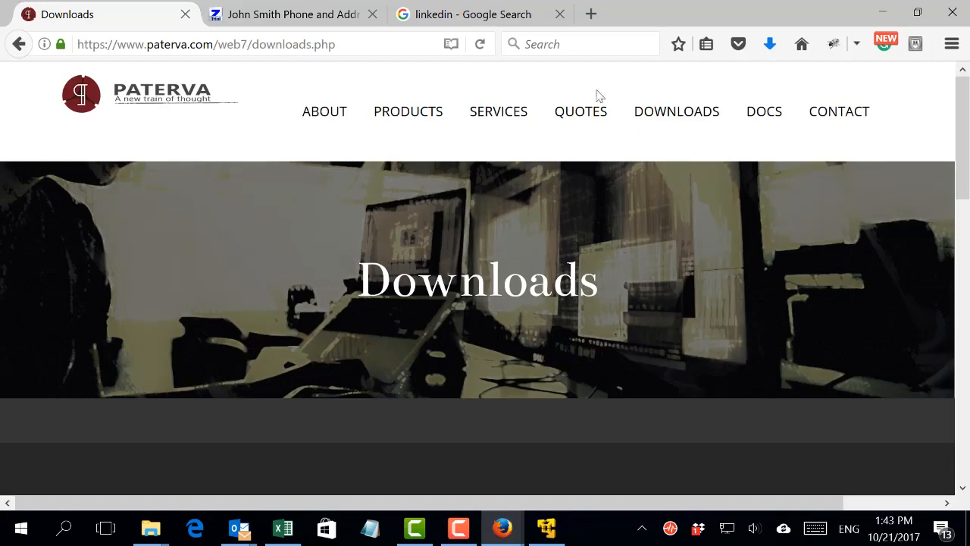
Minimize the browser, launch Maltego CE v4.0.11 from the desktop and dismiss the Start a Machine wizard.
left_click(882, 14)
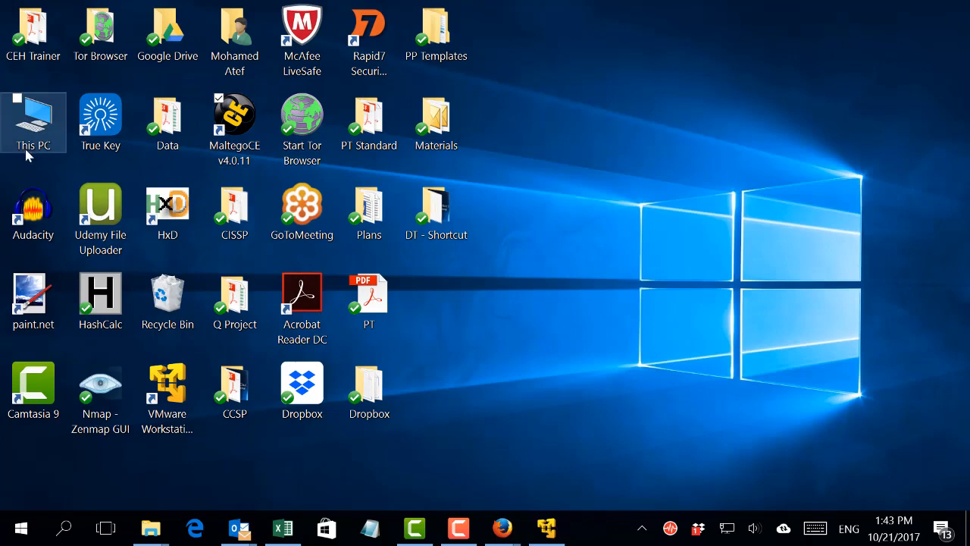
double_click(256, 131)
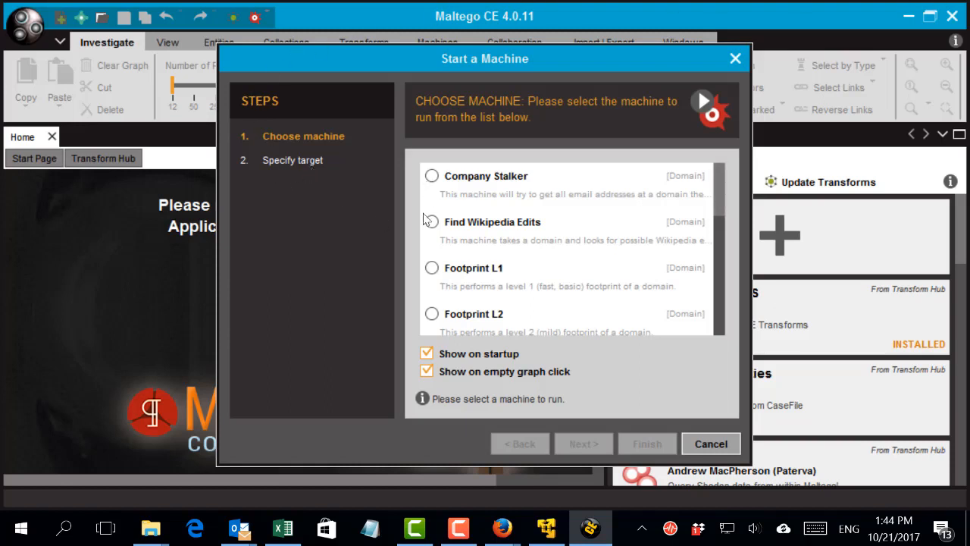
left_click(706, 448)
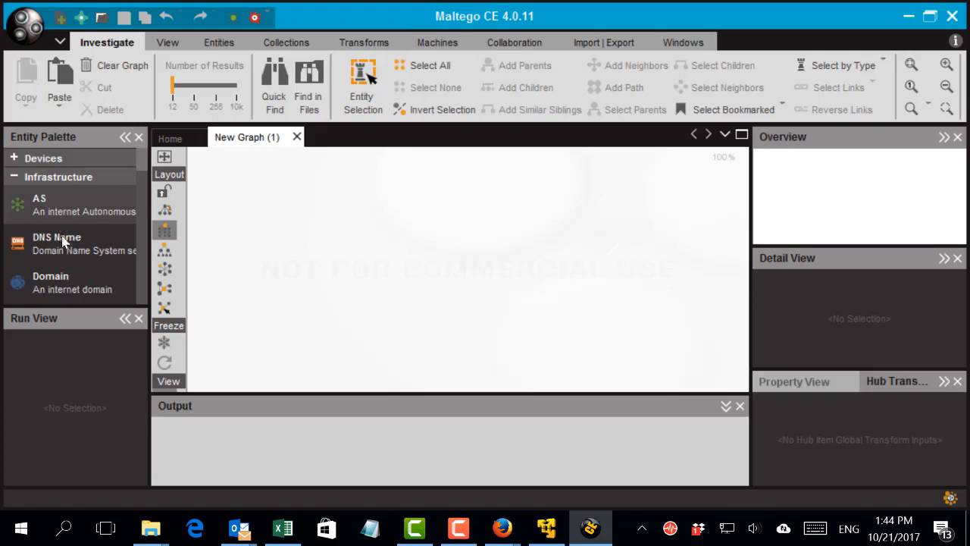
Examine the entity types available in the palette, from Infrastructure through Penetration Testing, Personal and Social Network to TMDB.
scroll(60, 237, "down", 2)
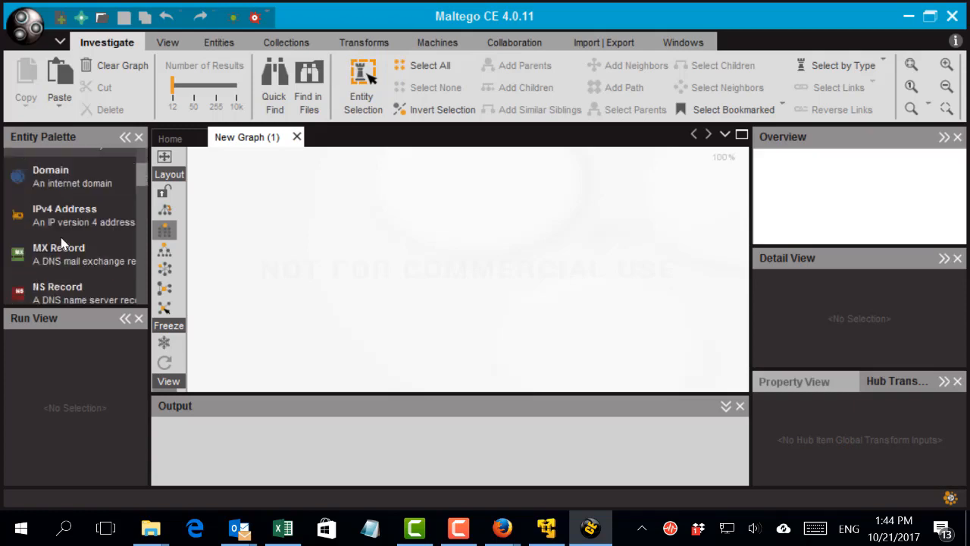
scroll(62, 241, "up", 1)
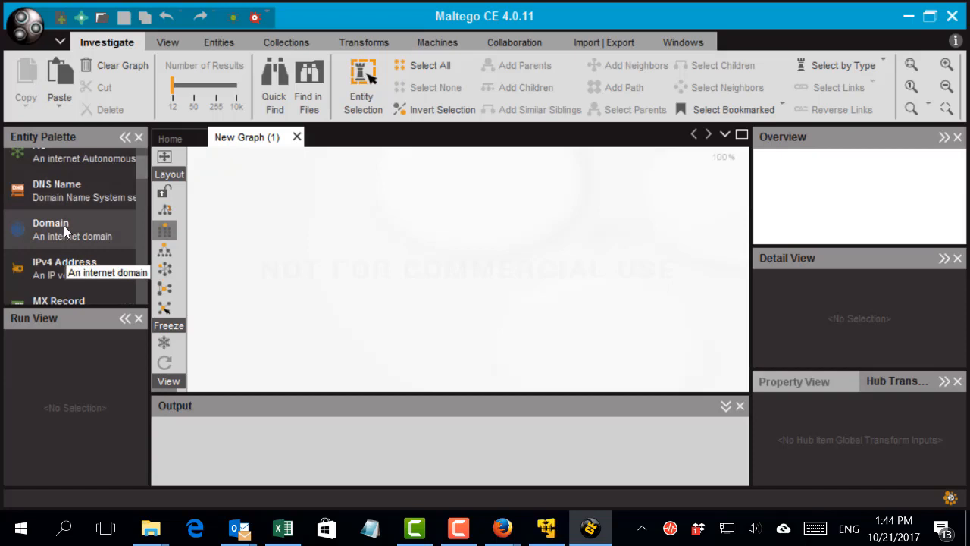
key("super+plus")
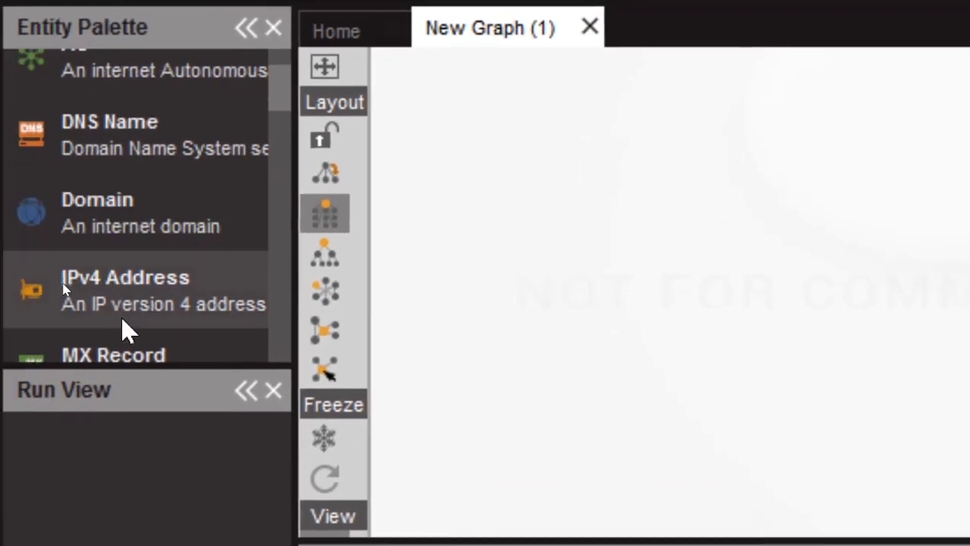
scroll(63, 353, "down", 2)
scroll(123, 331, "down", 8)
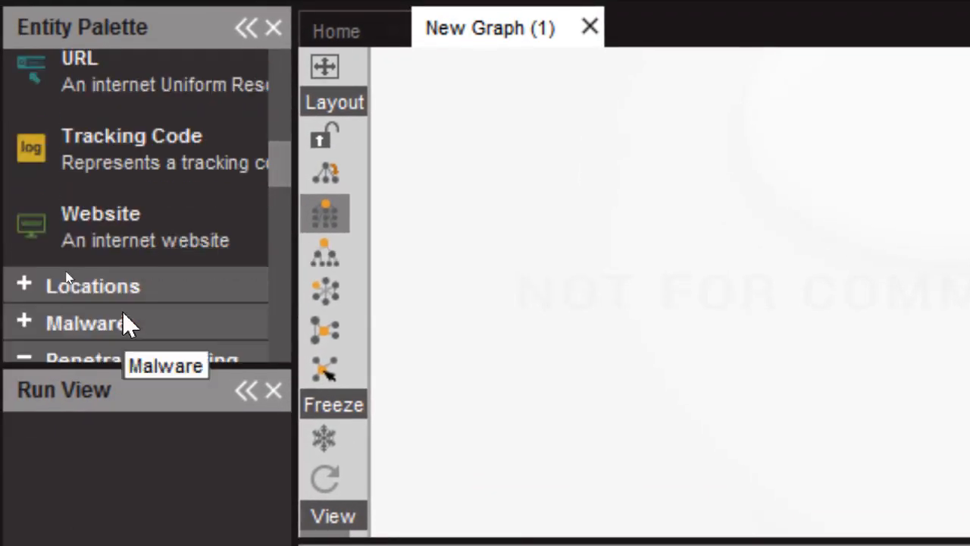
scroll(163, 145, "down", 3)
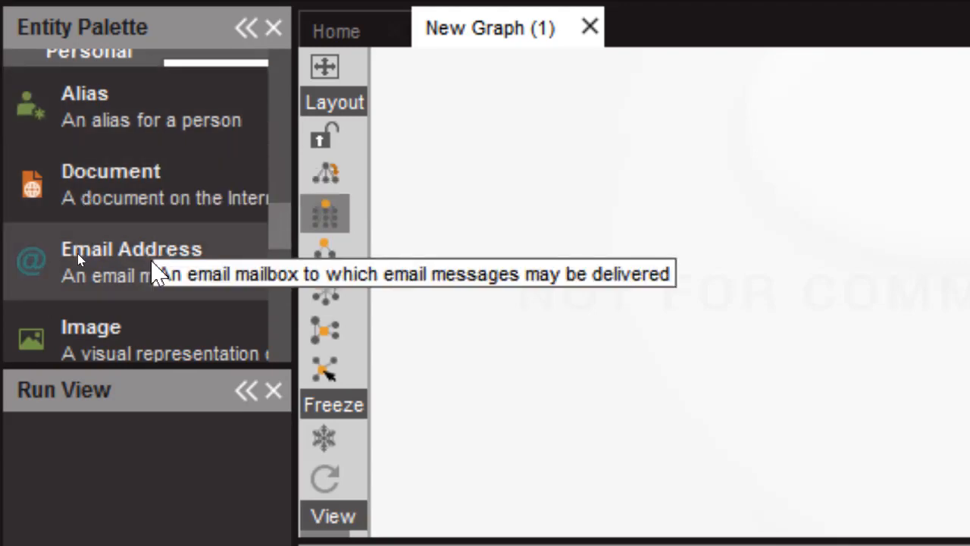
scroll(154, 273, "down", 6)
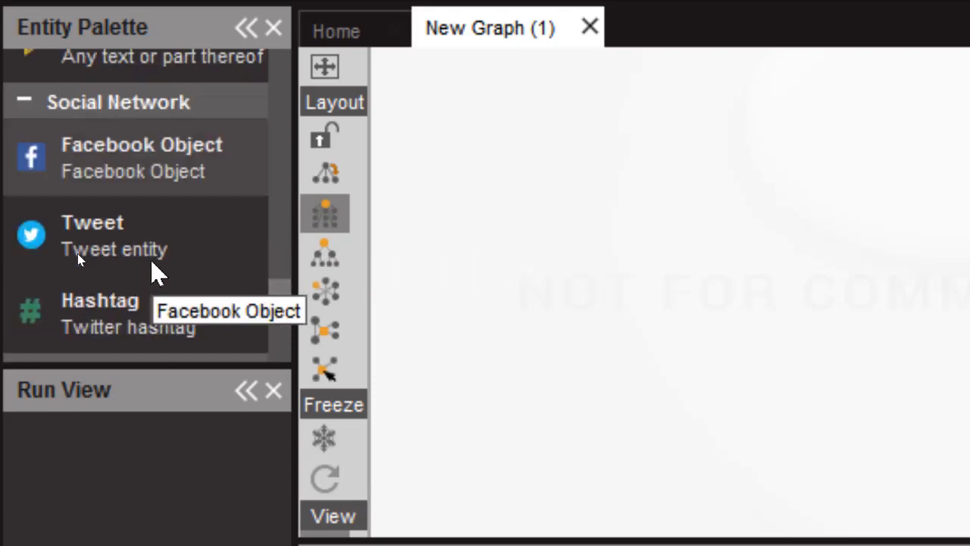
scroll(152, 265, "down", 5)
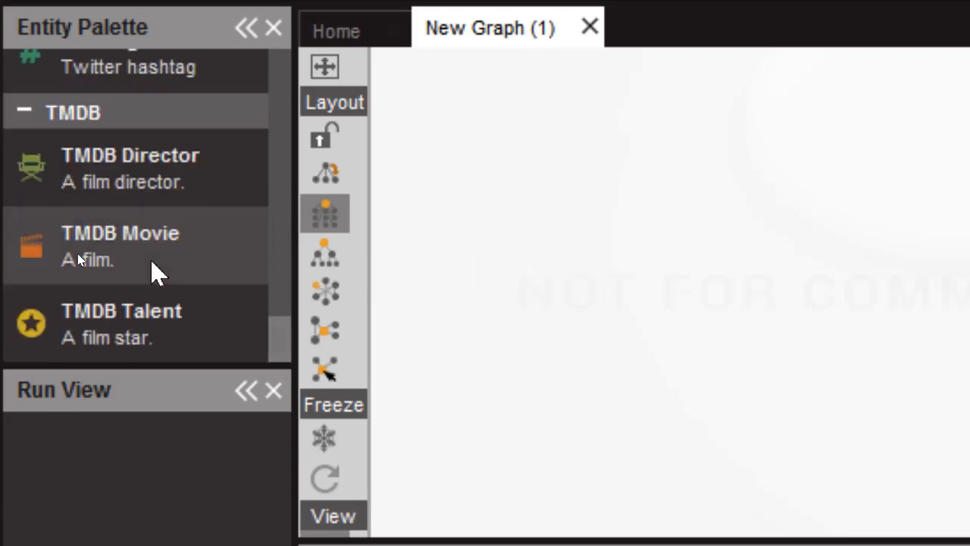
scroll(154, 273, "up", 4)
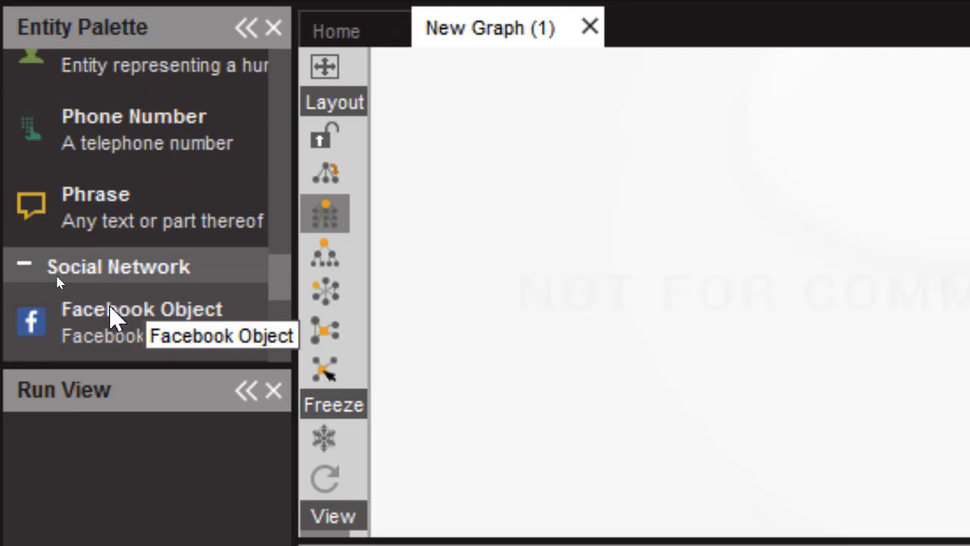
scroll(133, 237, "up", 3)
scroll(134, 236, "up", 4)
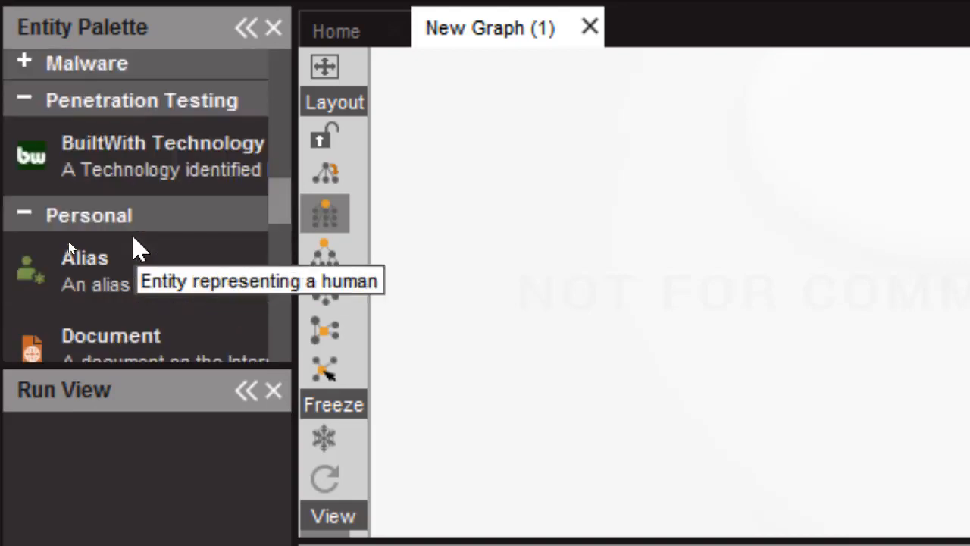
scroll(134, 239, "up", 3)
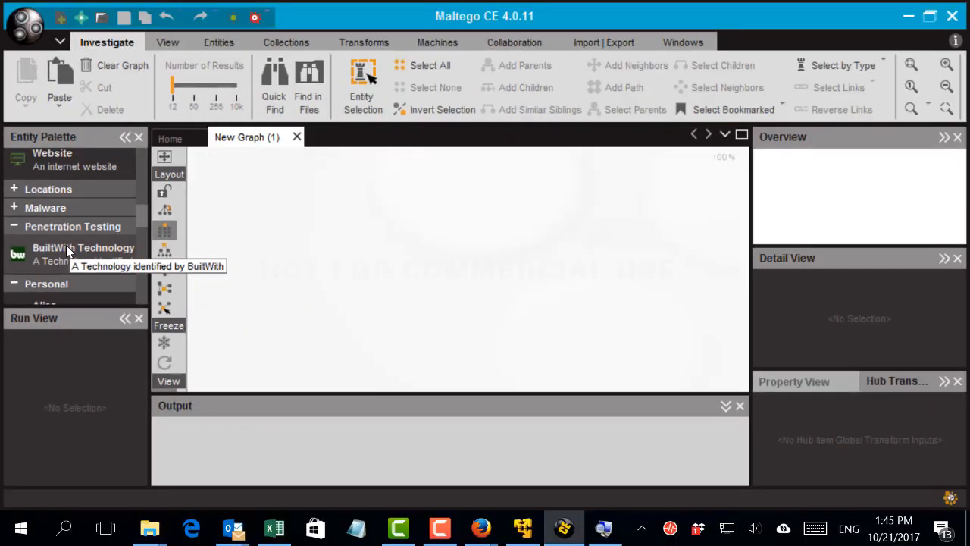
scroll(67, 250, "up", 10)
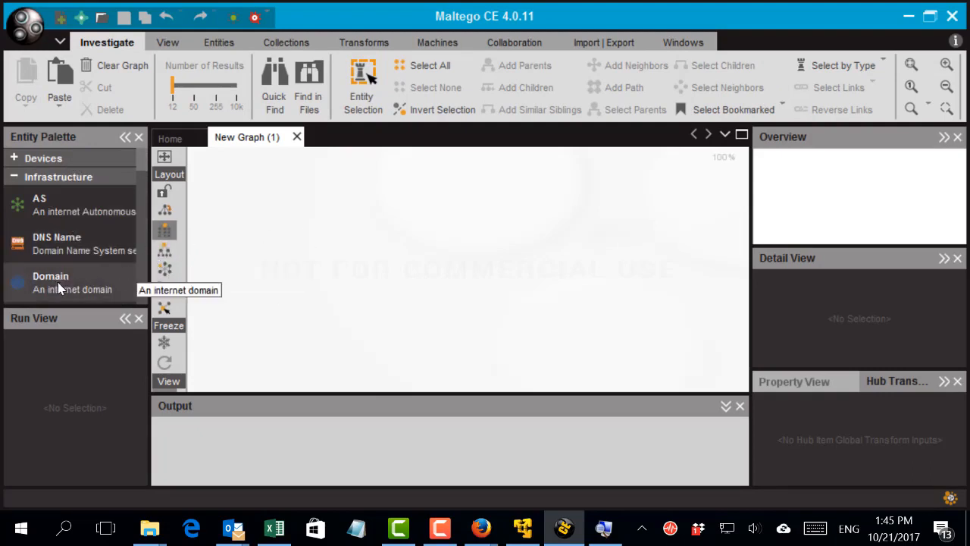
Add a Domain entity to the new graph and rename it ibm.com.
left_click_drag(57, 284, 307, 235)
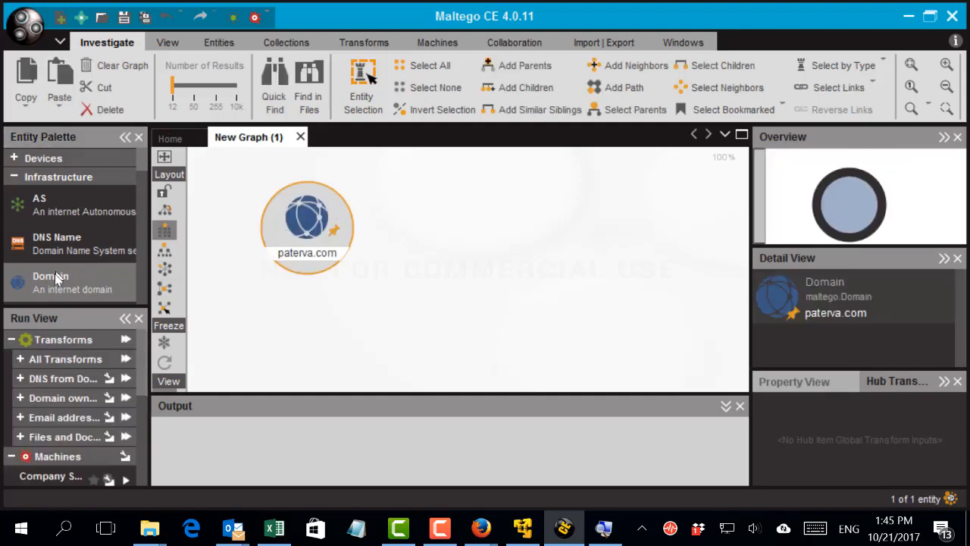
double_click(290, 253)
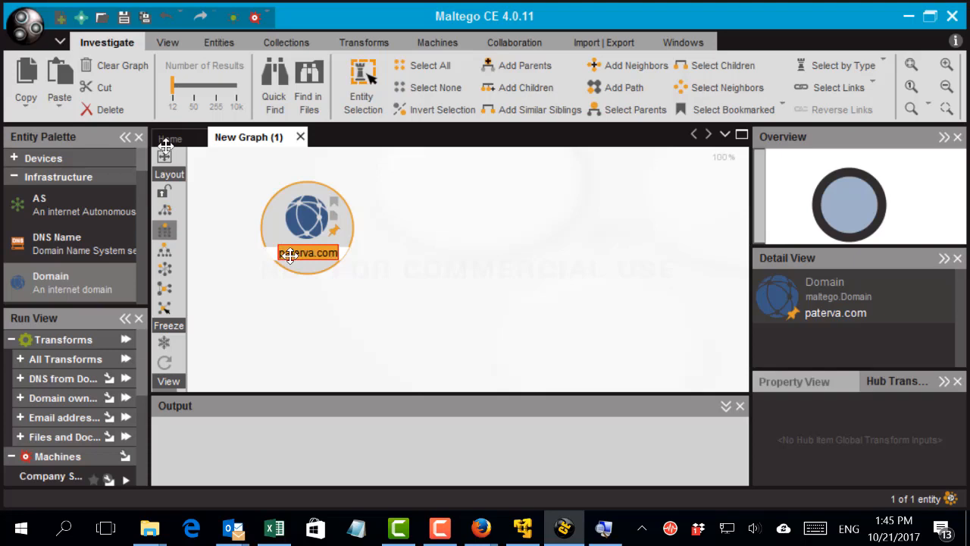
key("BackSpace")
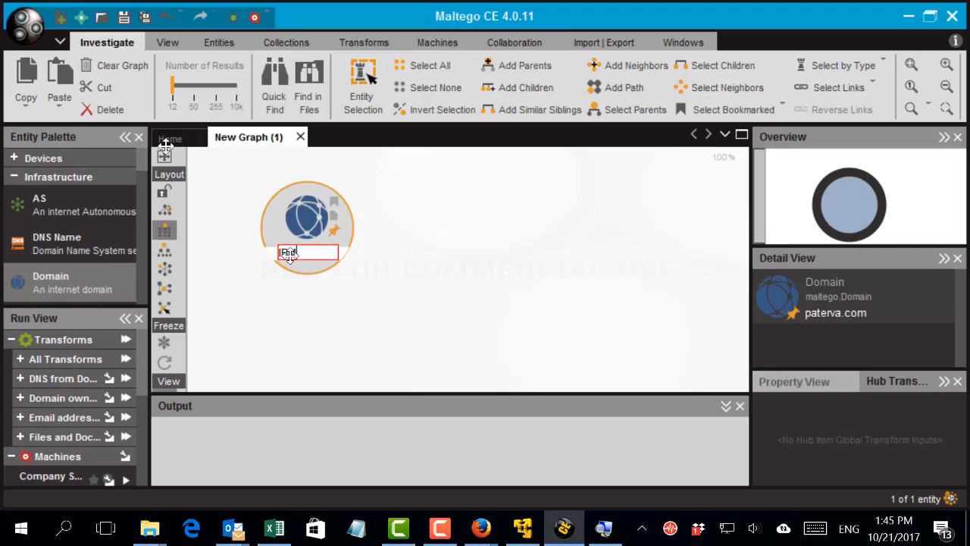
key("BackSpace")
key("BackSpace")
type("ibm.com")
key("Return")
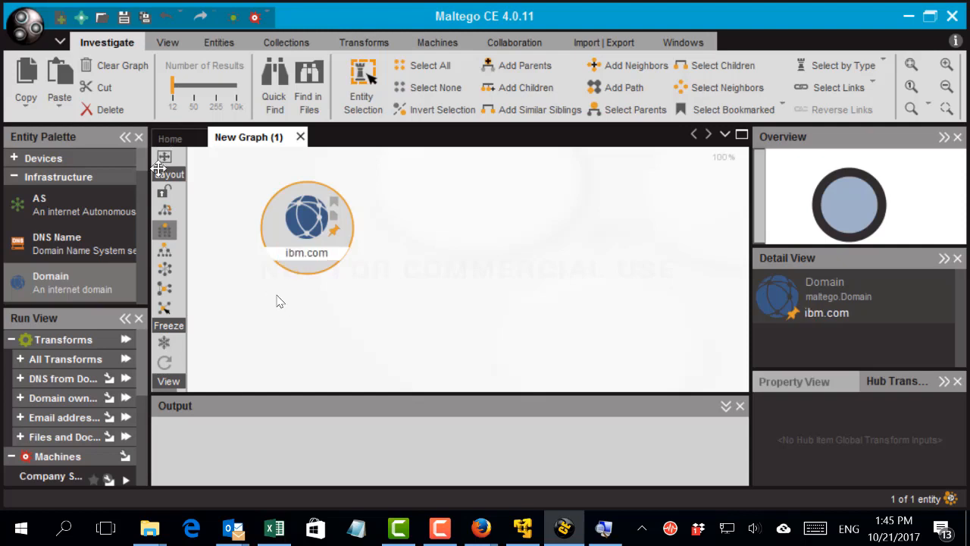
Try to run the "To DNS Name - interesting- [using DB]" transform on the ibm.com entity, dismissing the changed-certificate dialog.
right_click(309, 235)
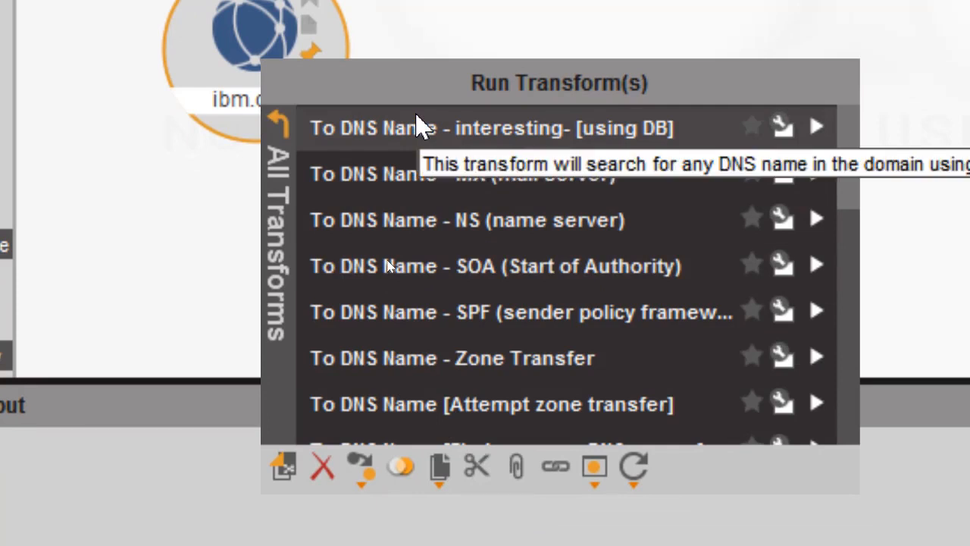
left_click(420, 127)
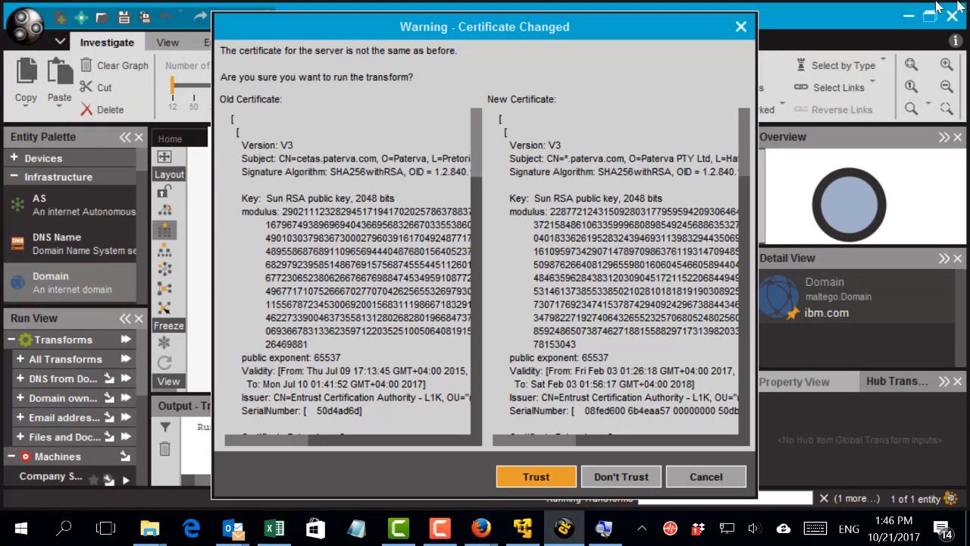
left_click(740, 28)
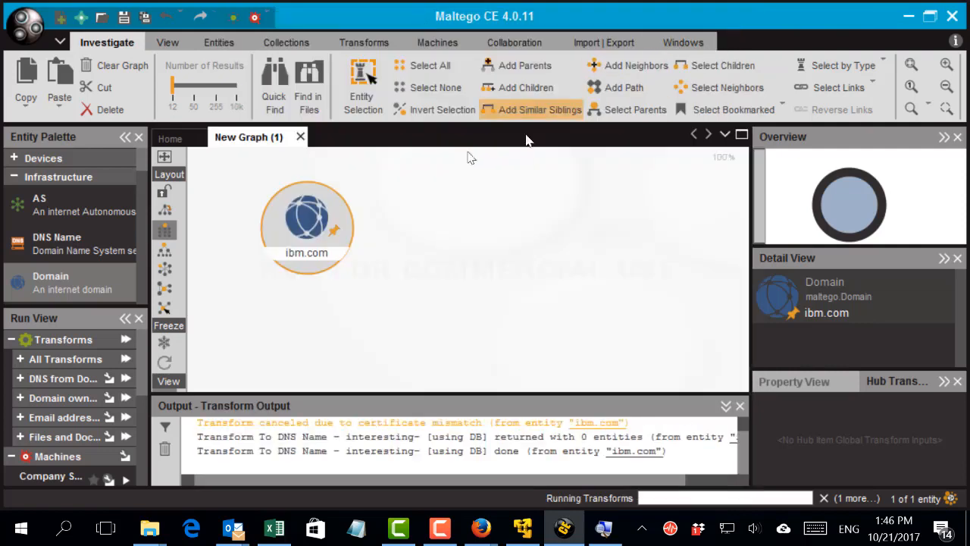
Run the "To Email addresses [using Search Engine]" transform on the ibm.com entity, trusting the server's changed certificate.
left_click(402, 245)
left_click(311, 235)
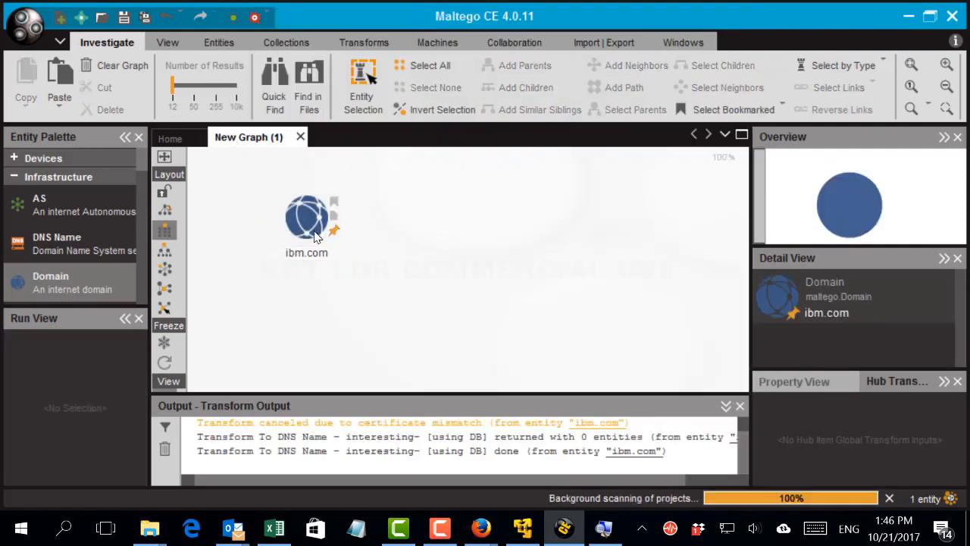
right_click(306, 230)
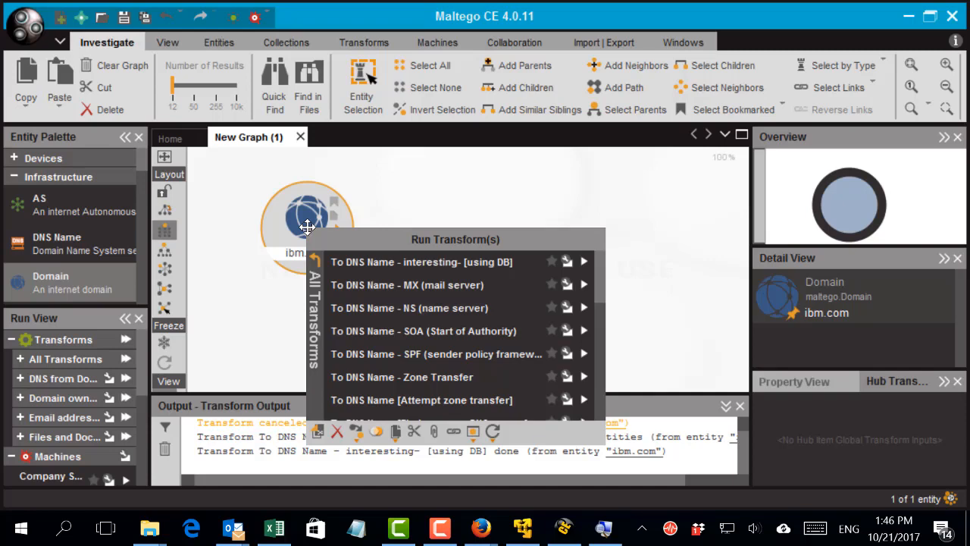
scroll(367, 282, "down", 5)
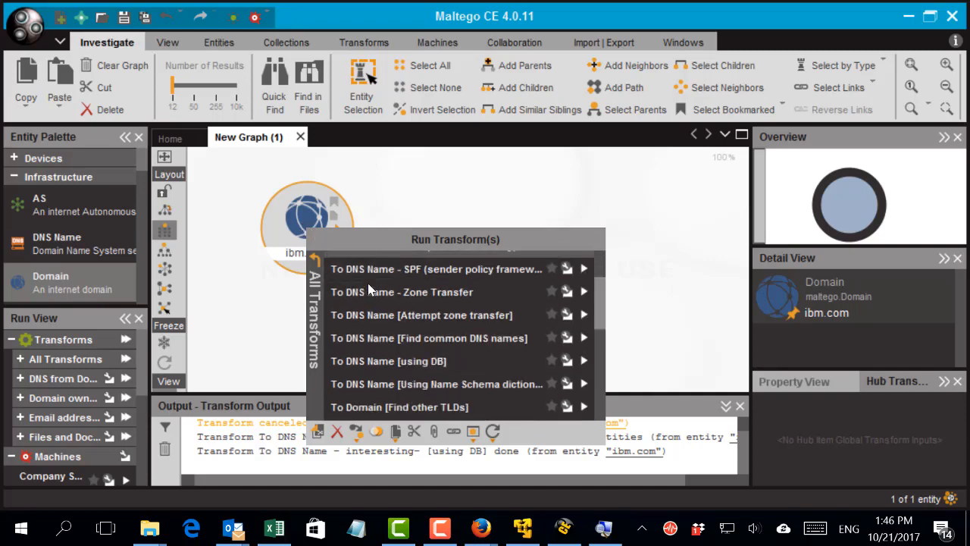
scroll(372, 301, "down", 2)
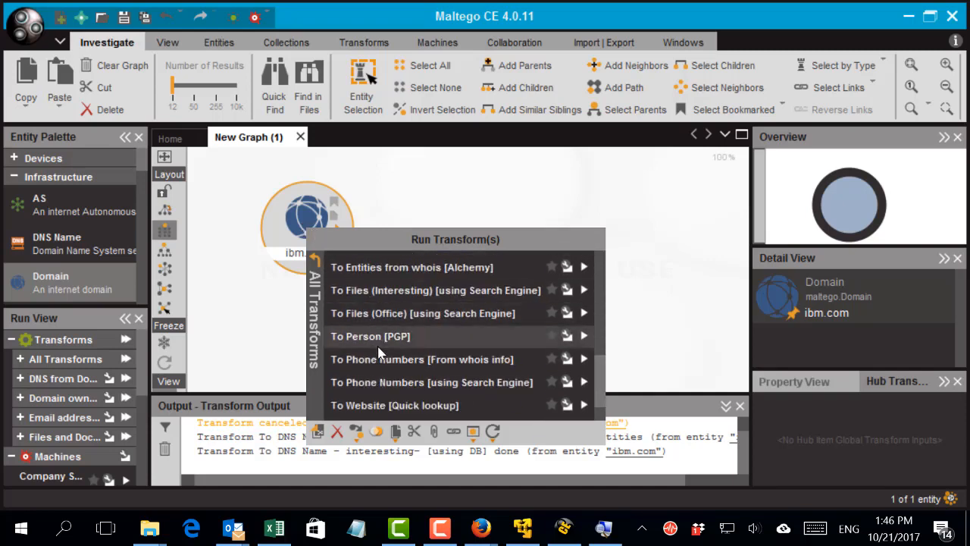
scroll(375, 325, "up", 2)
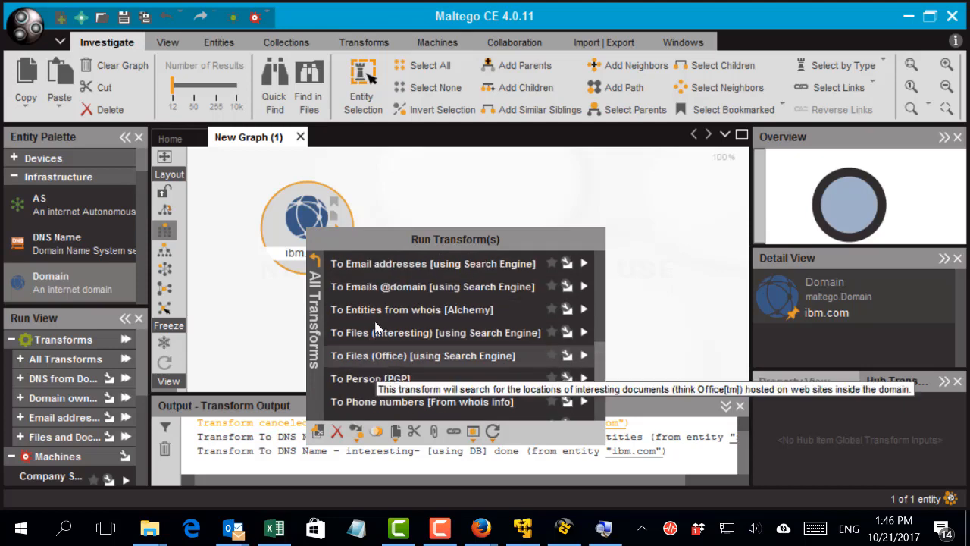
scroll(373, 333, "up", 2)
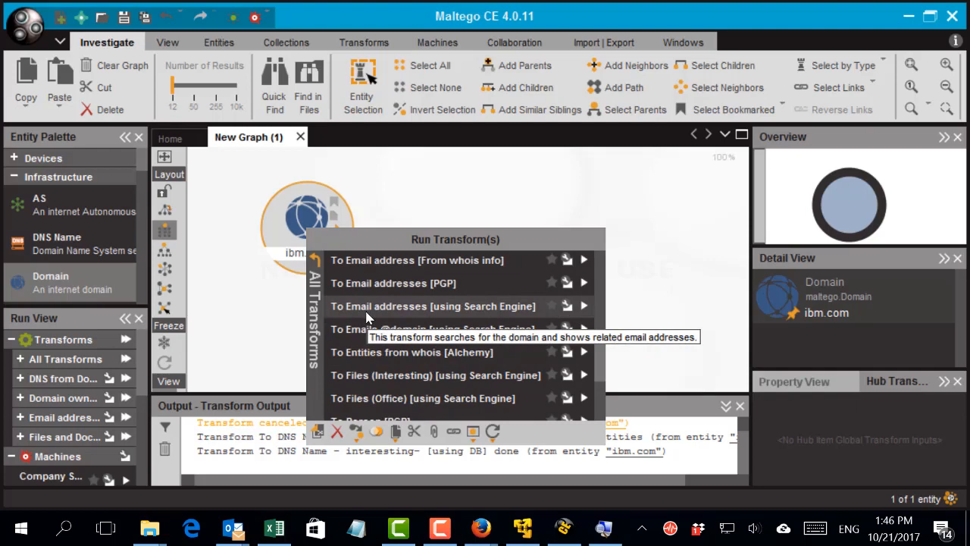
left_click(366, 307)
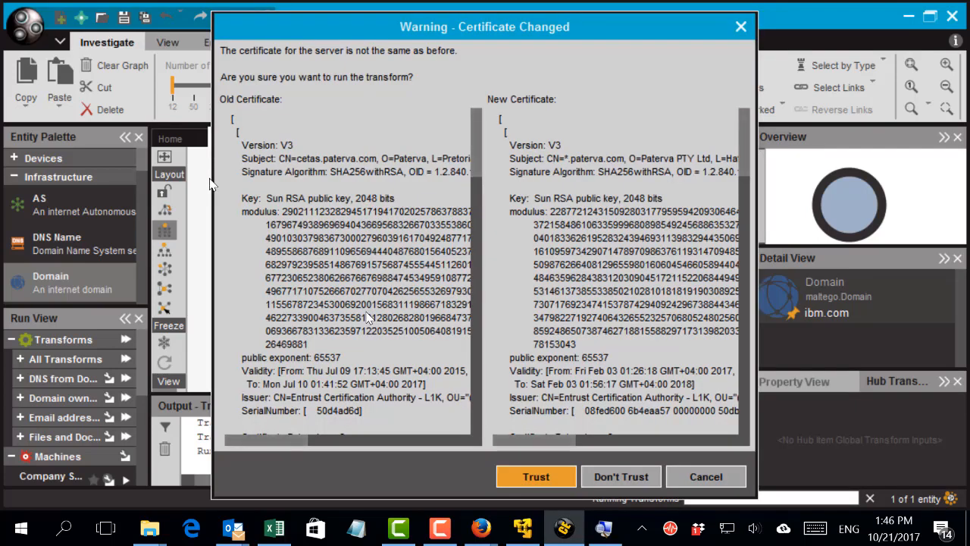
scroll(498, 318, "down", 2)
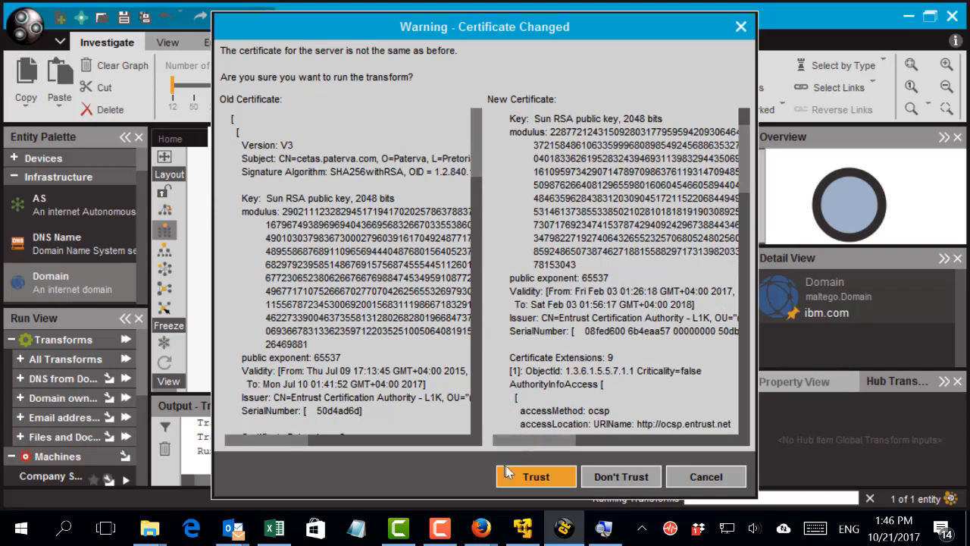
left_click(514, 477)
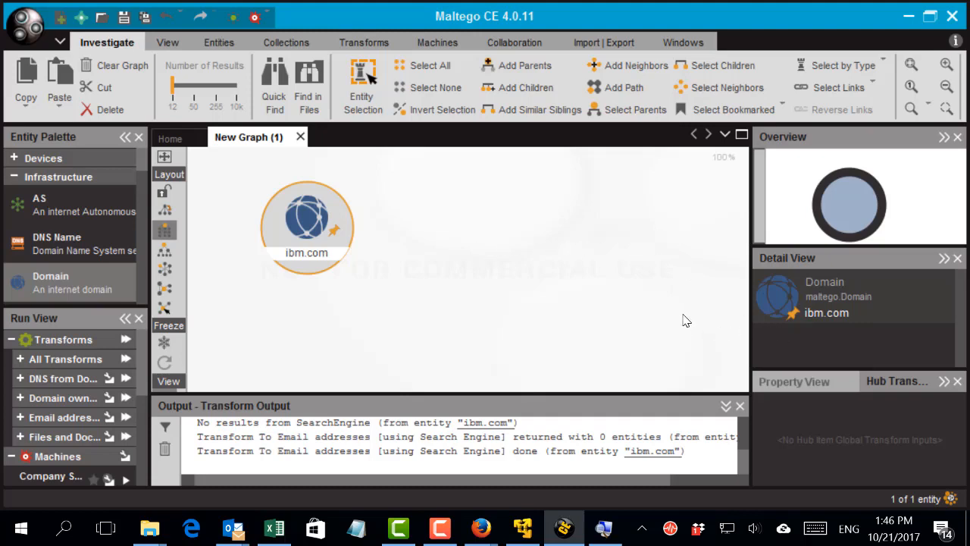
left_click(391, 183)
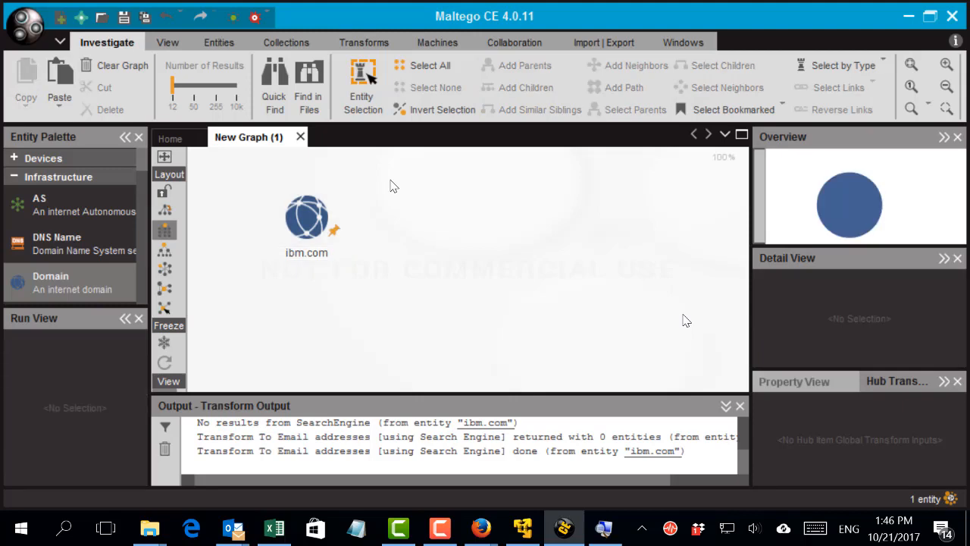
mouse_move(350, 244)
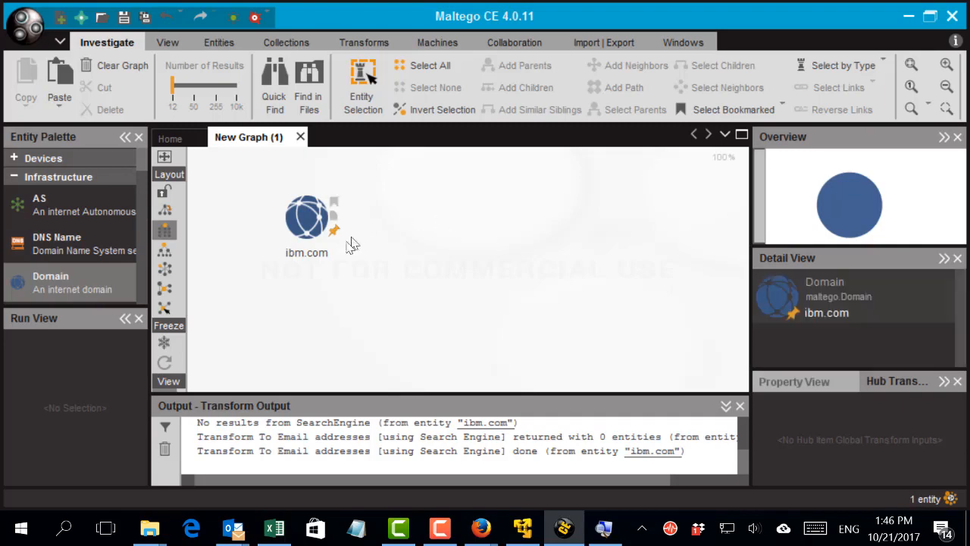
right_click(296, 225)
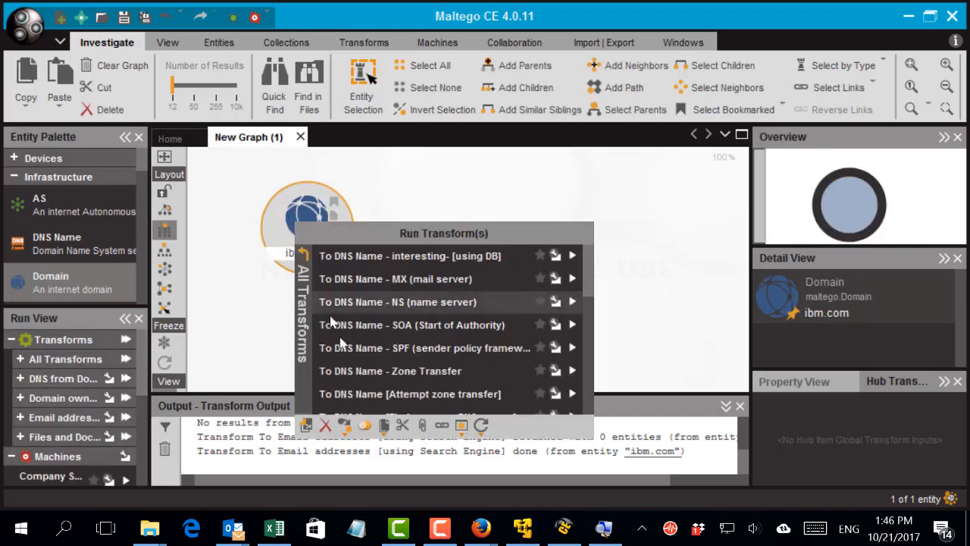
scroll(377, 363, "down", 3)
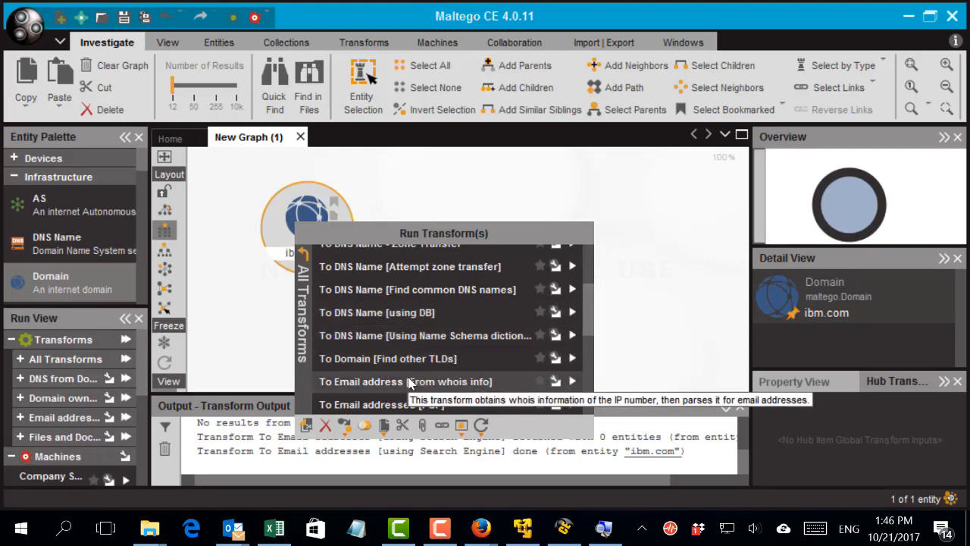
scroll(409, 383, "down", 1)
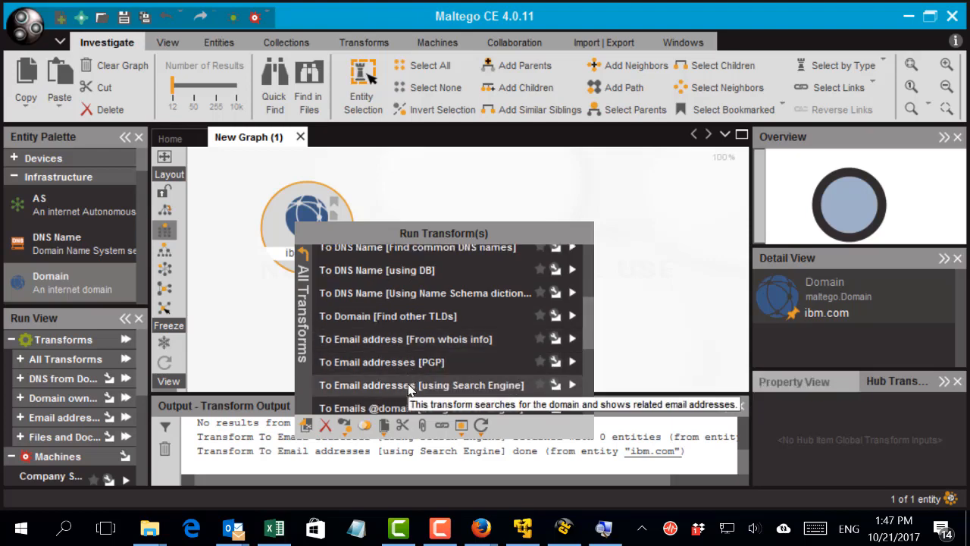
scroll(410, 382, "down", 1)
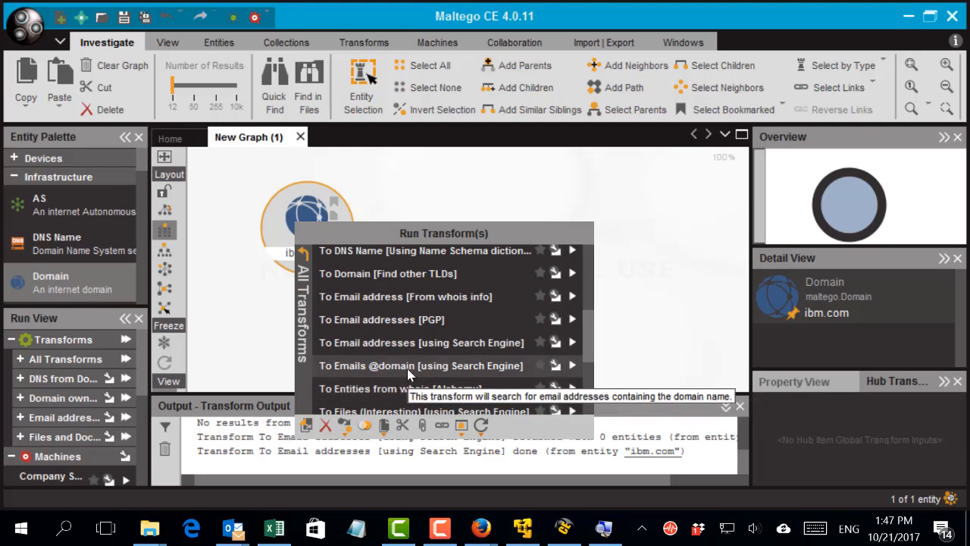
left_click(408, 367)
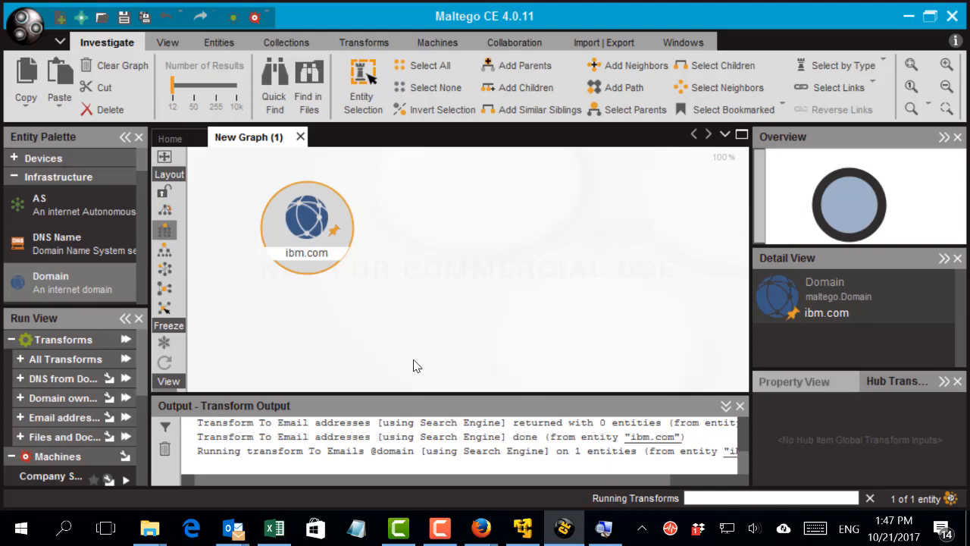
left_click(239, 212)
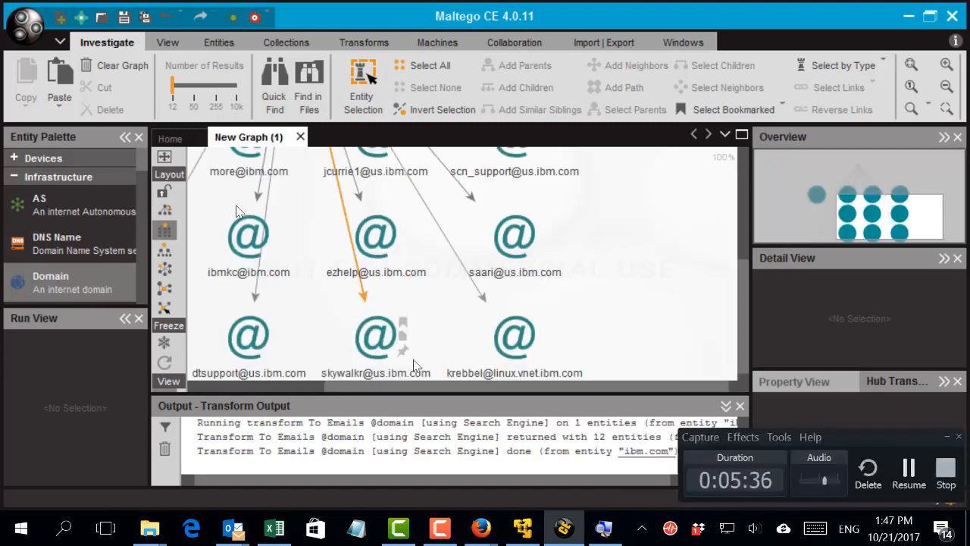
Examine the email address entities linked to ibm.com in the graph, both close up and as a whole tree.
left_click(301, 348)
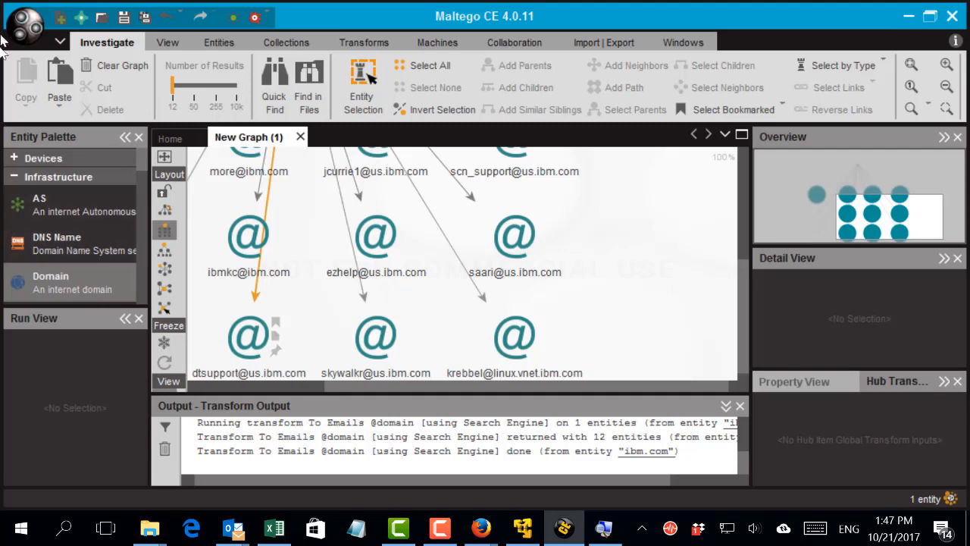
left_click(256, 233)
scroll(256, 234, "down", 3)
scroll(256, 234, "down", 2)
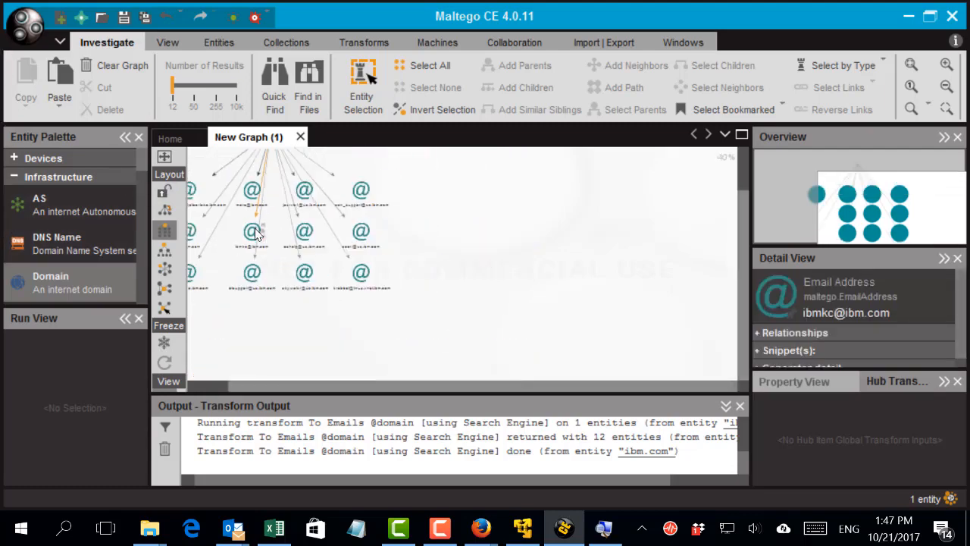
left_click(254, 173)
left_click(255, 277)
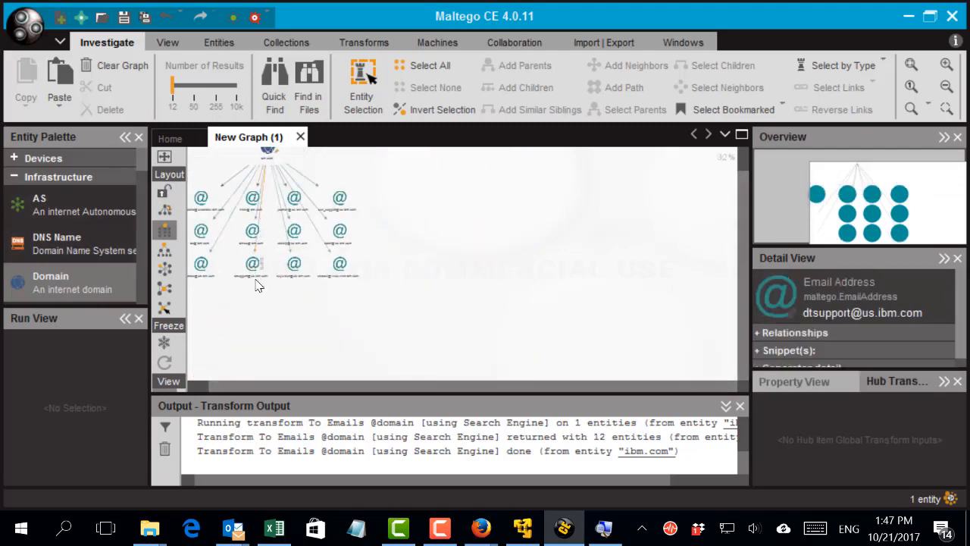
left_click(316, 340)
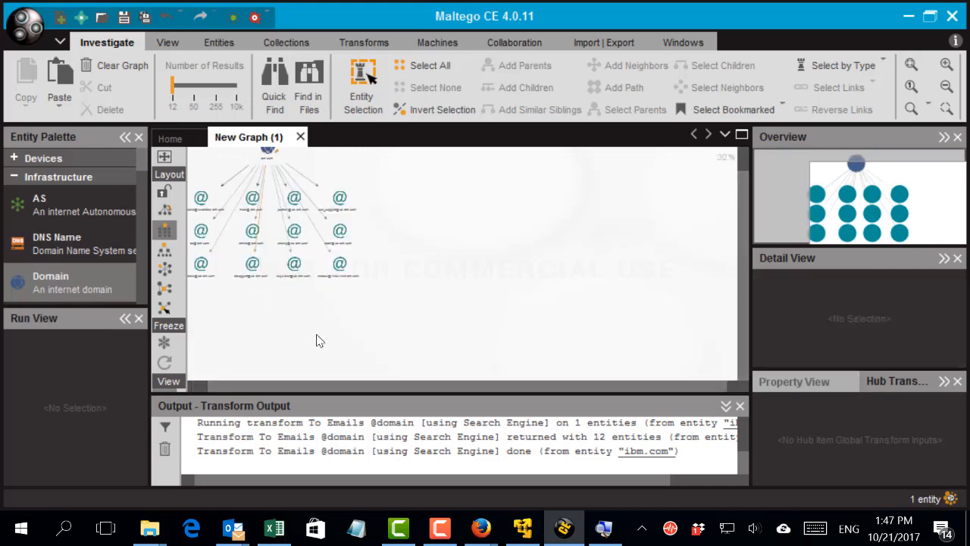
left_click(250, 234)
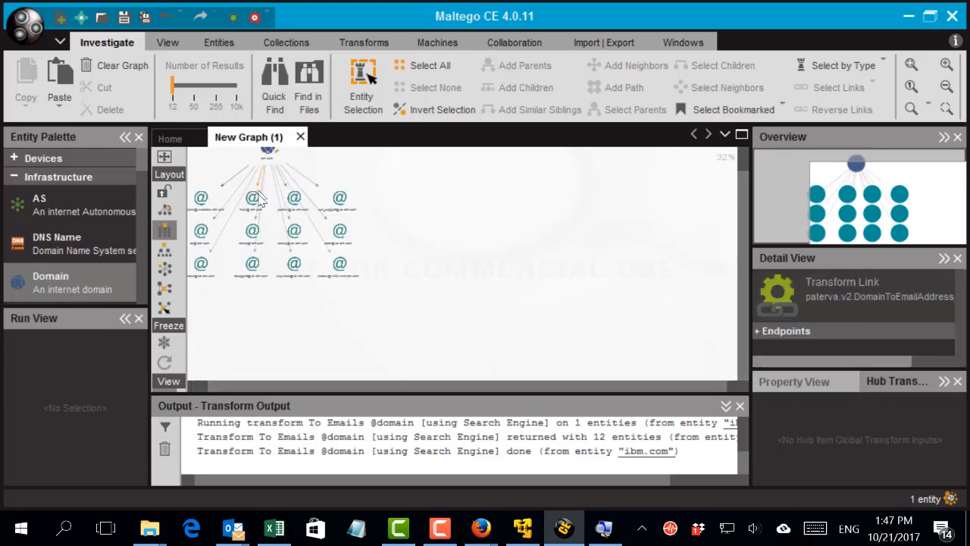
scroll(255, 193, "up", 2)
scroll(255, 193, "down", 1)
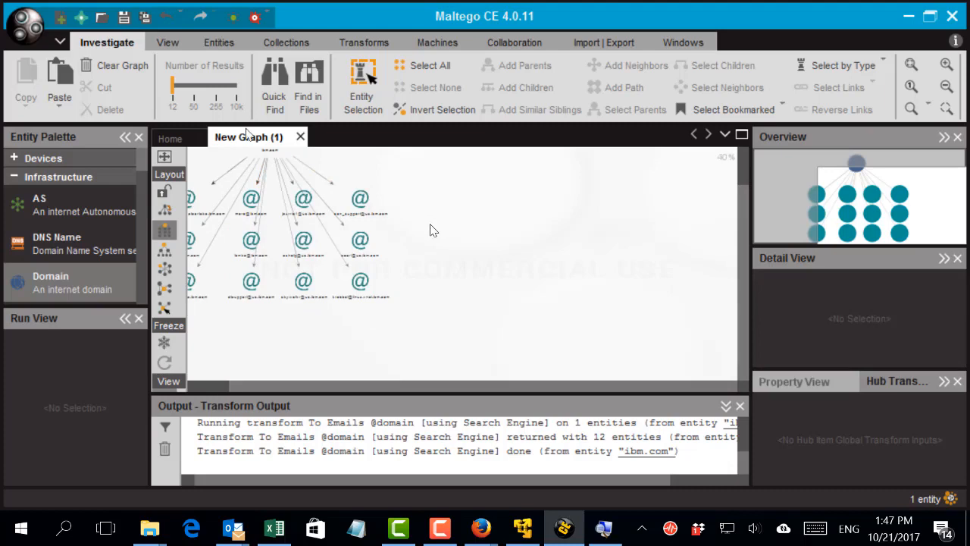
scroll(429, 227, "up", 2)
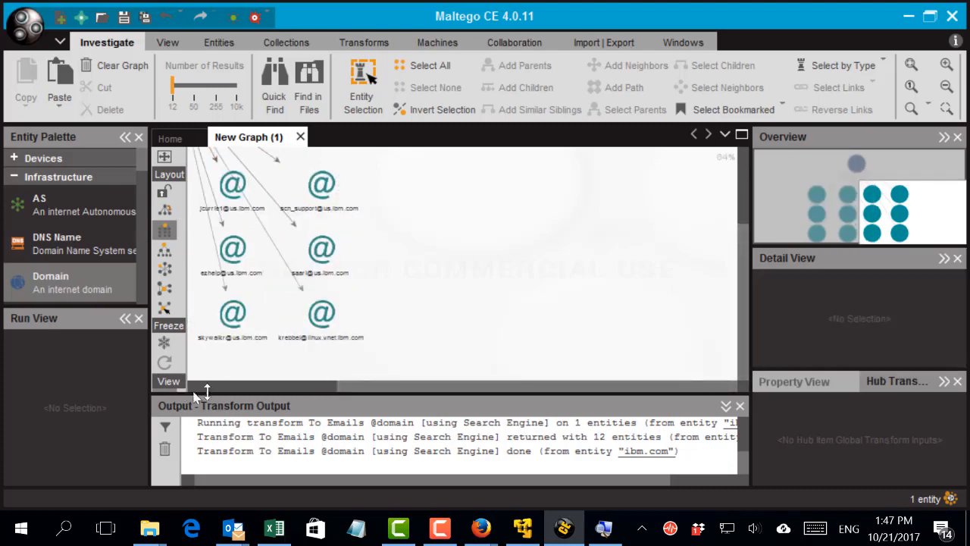
left_click(242, 386)
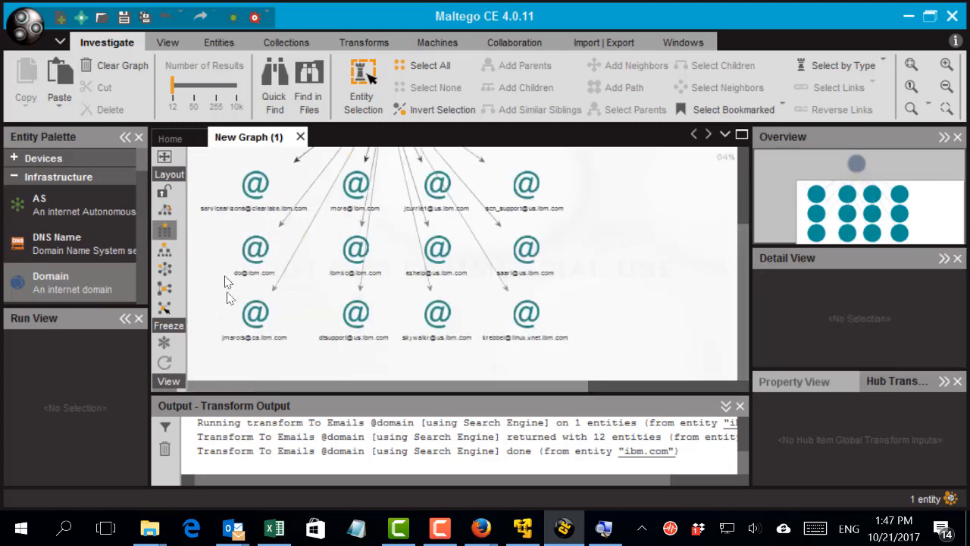
mouse_move(224, 273)
scroll(226, 274, "down", 3)
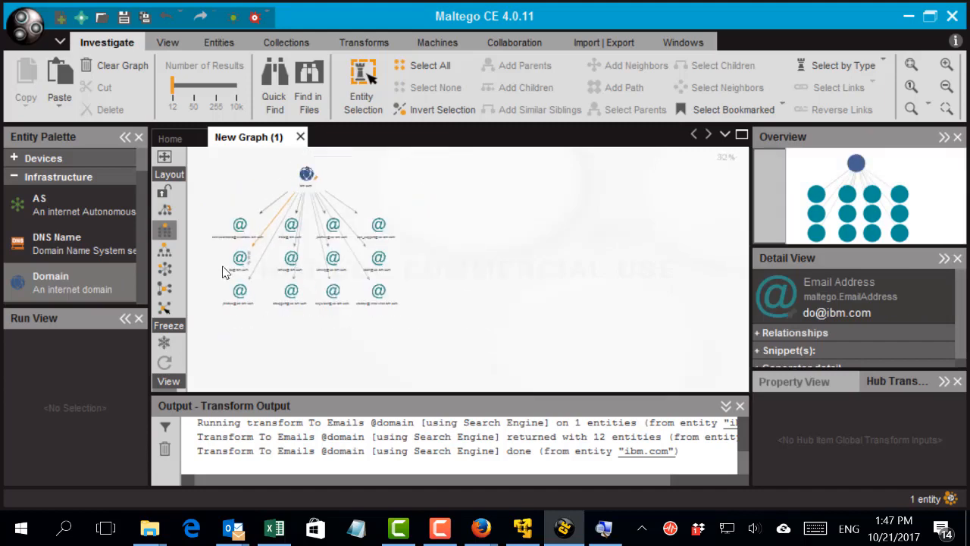
Run the "To Website [Quick lookup]" transform on the ibm.com entity.
right_click(306, 174)
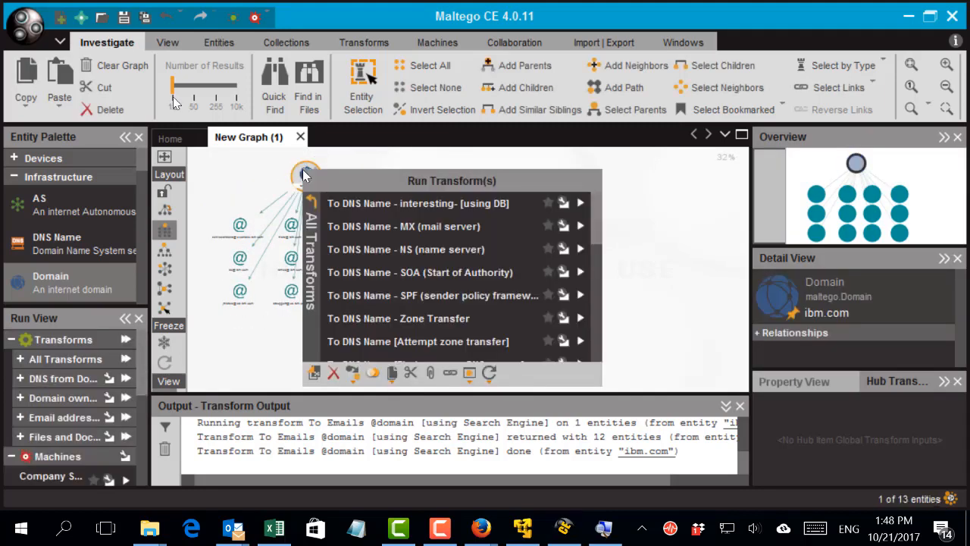
scroll(403, 319, "down", 2)
scroll(402, 318, "down", 5)
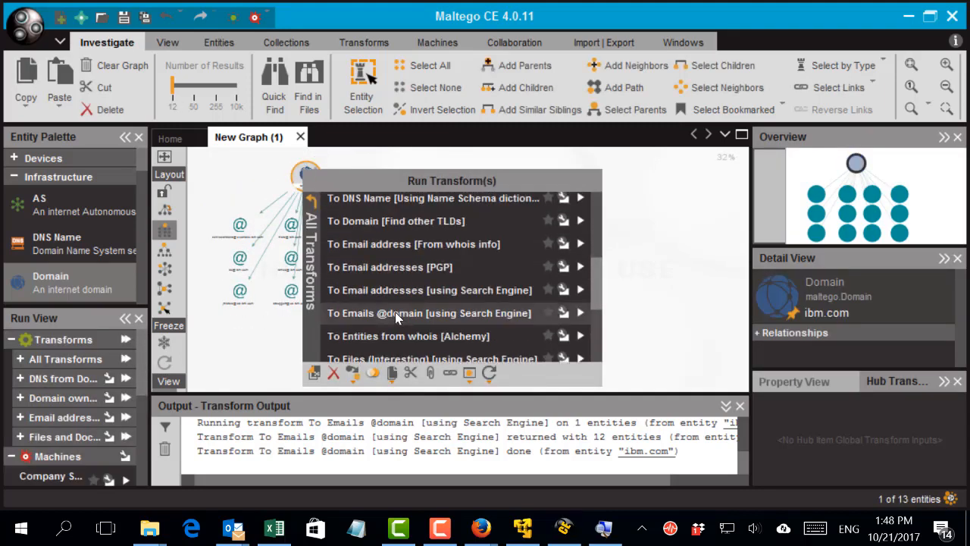
scroll(425, 315, "down", 3)
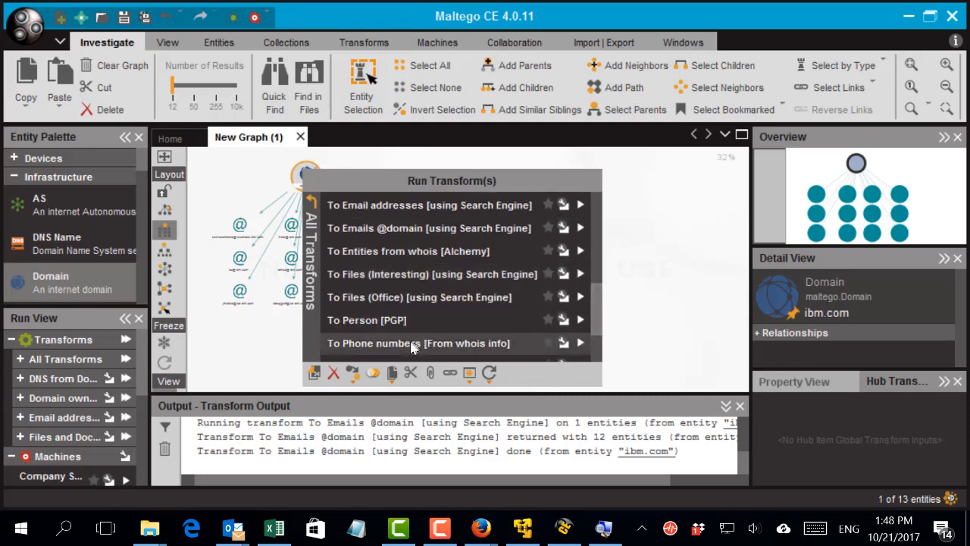
scroll(415, 314, "down", 3)
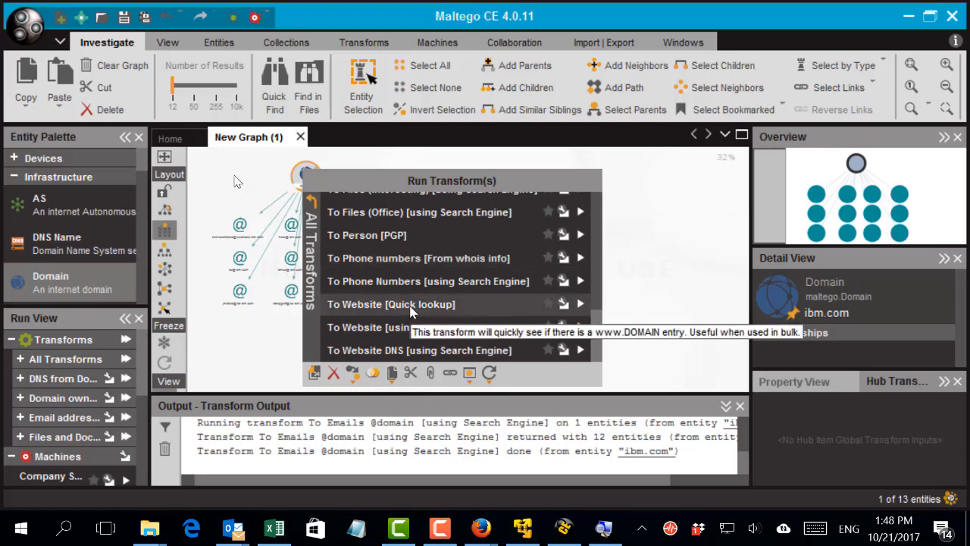
left_click(411, 306)
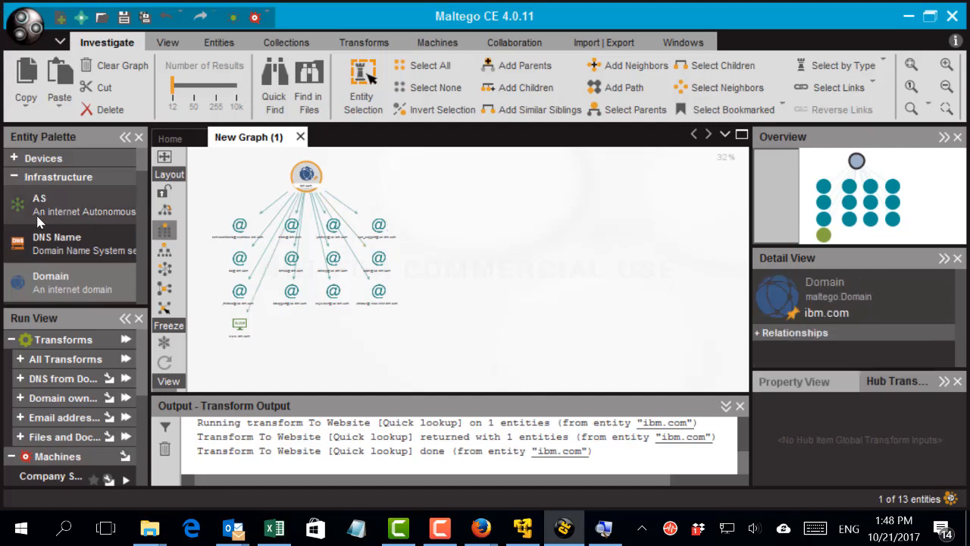
Add a Person entity from the Personal category to the empty graph area to the right of the ibm.com tree.
scroll(42, 220, "down", 3)
scroll(42, 220, "down", 3)
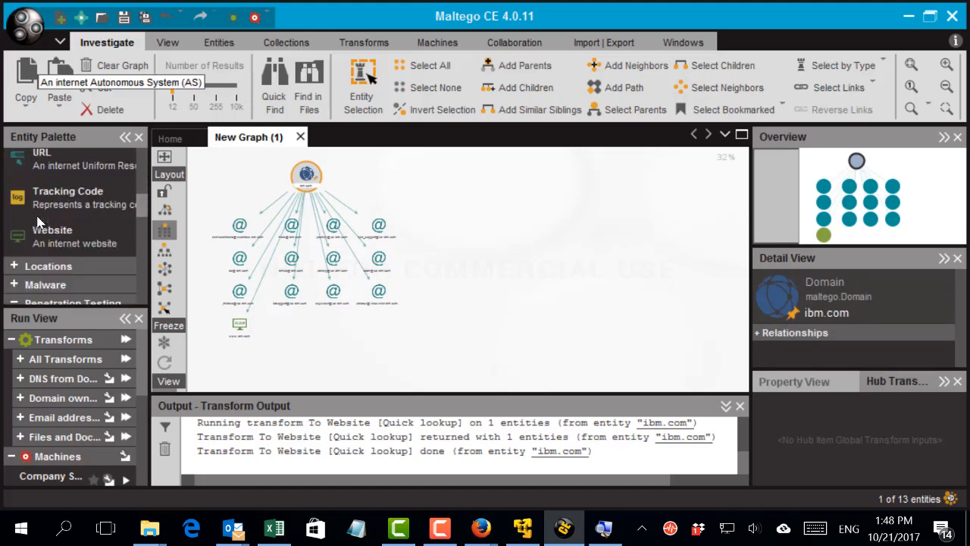
scroll(42, 217, "down", 3)
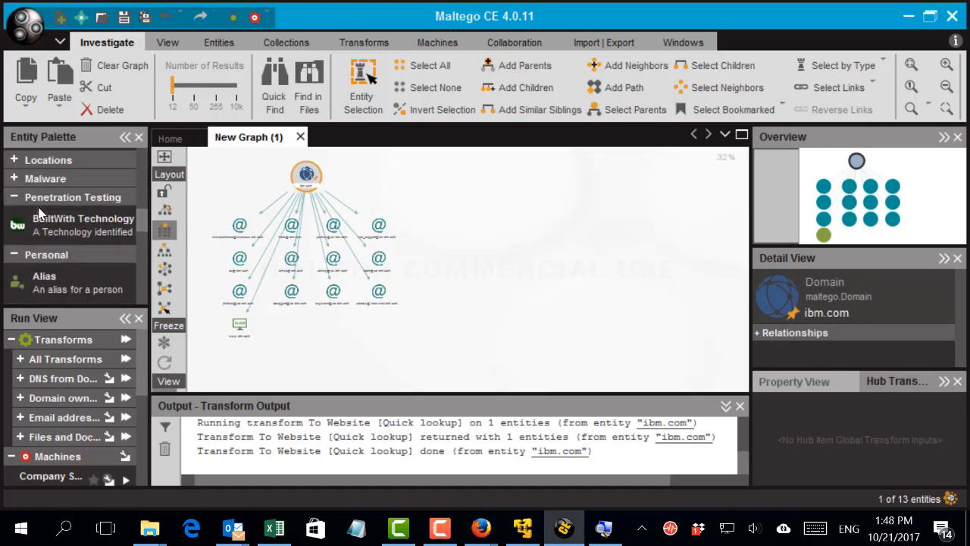
scroll(42, 214, "down", 3)
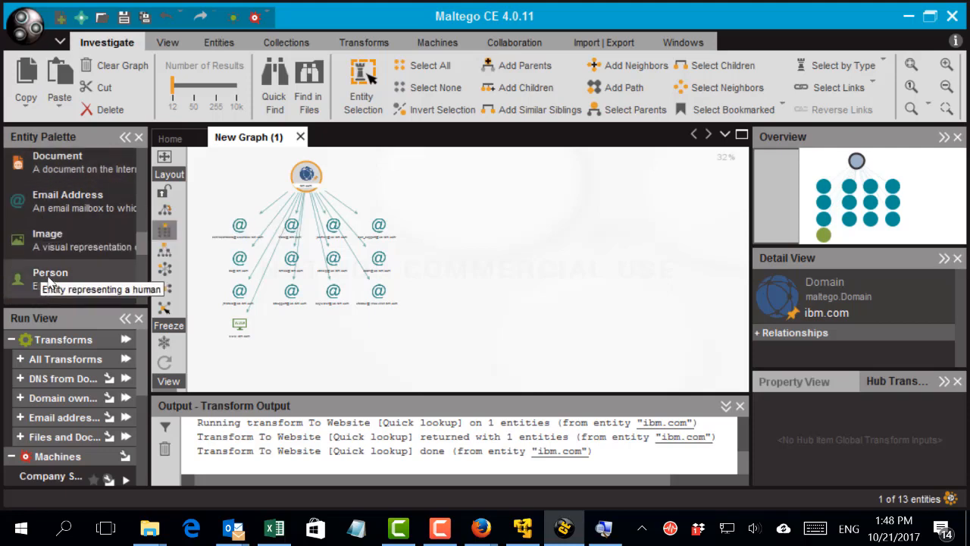
left_click_drag(50, 281, 527, 201)
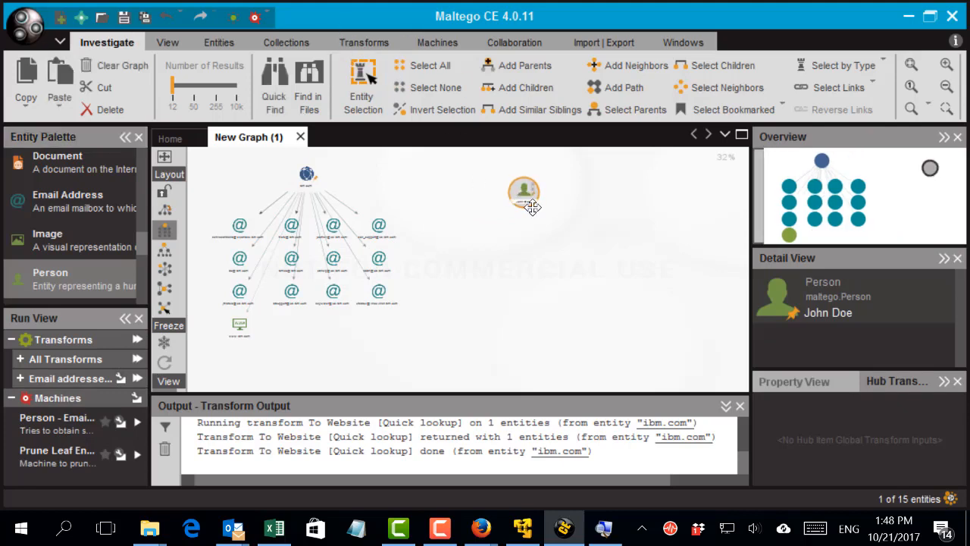
Move the new Person entity slightly within the graph and replace its default name with the target person's full name.
scroll(528, 202, "up", 2)
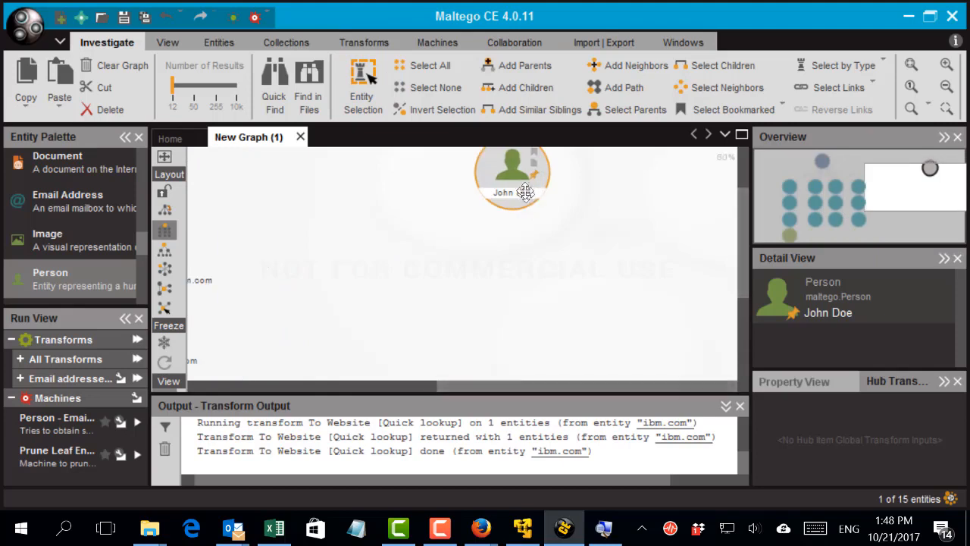
left_click_drag(523, 166, 531, 187)
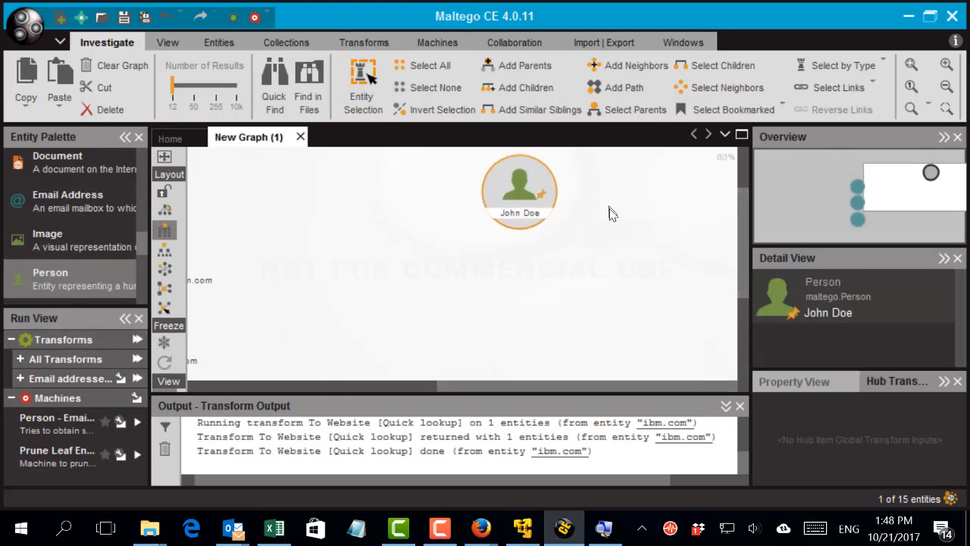
mouse_move(554, 206)
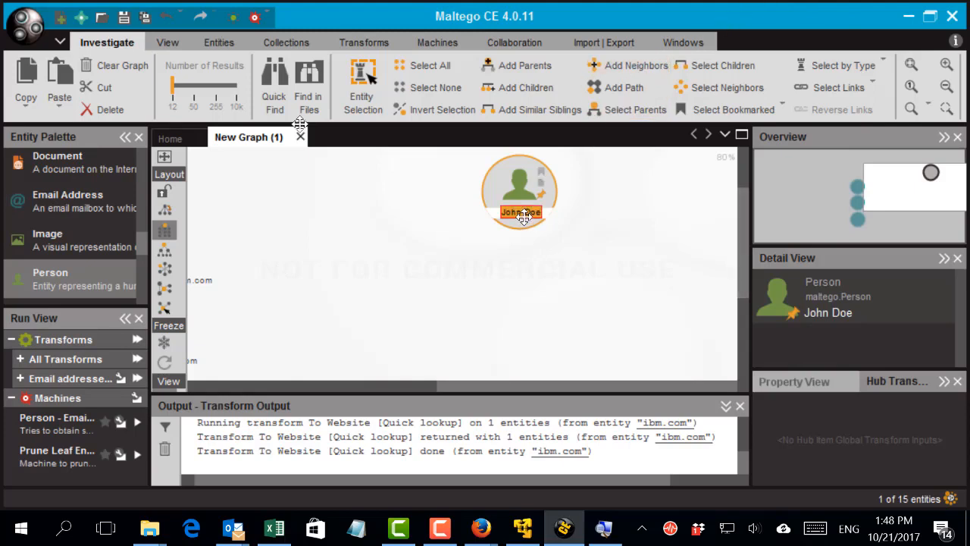
key("BackSpace")
type("John")
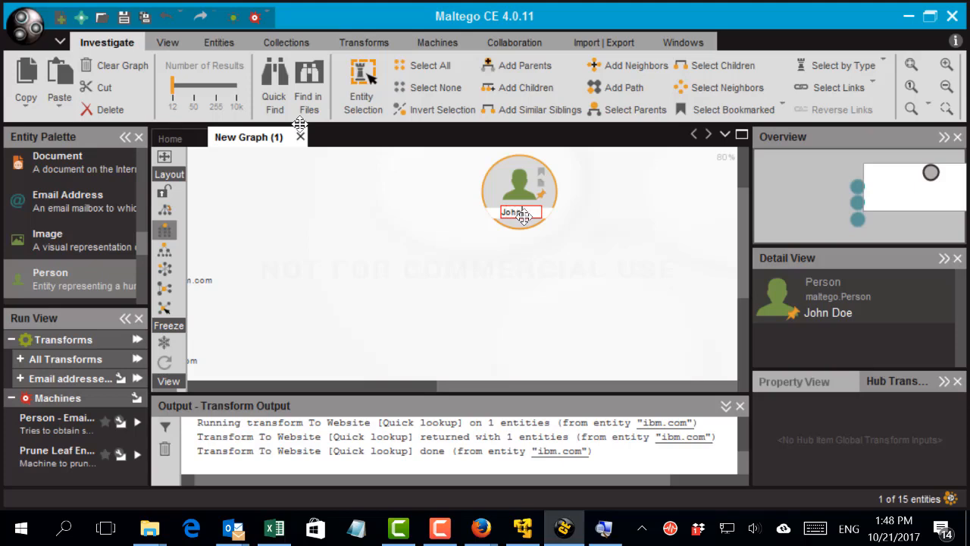
type(" Smith")
key("Return")
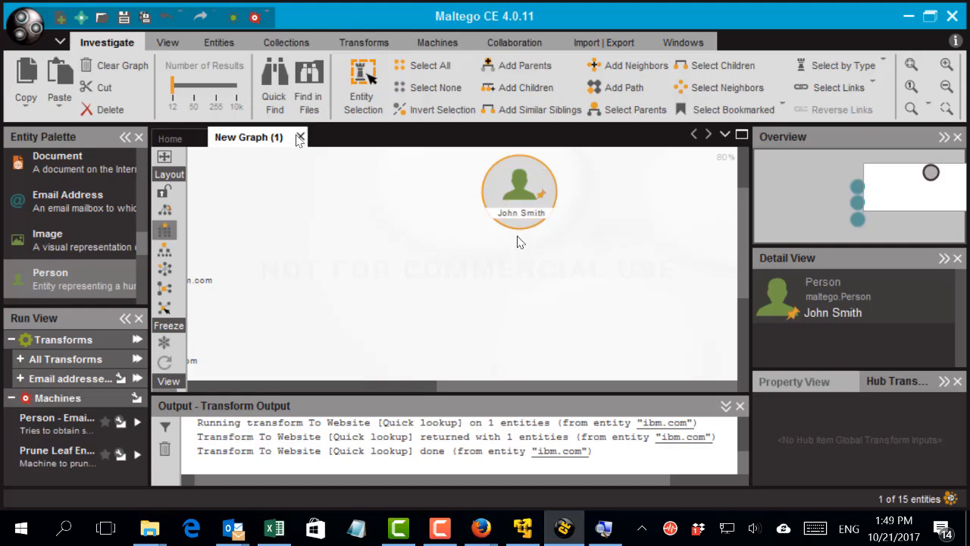
right_click(512, 198)
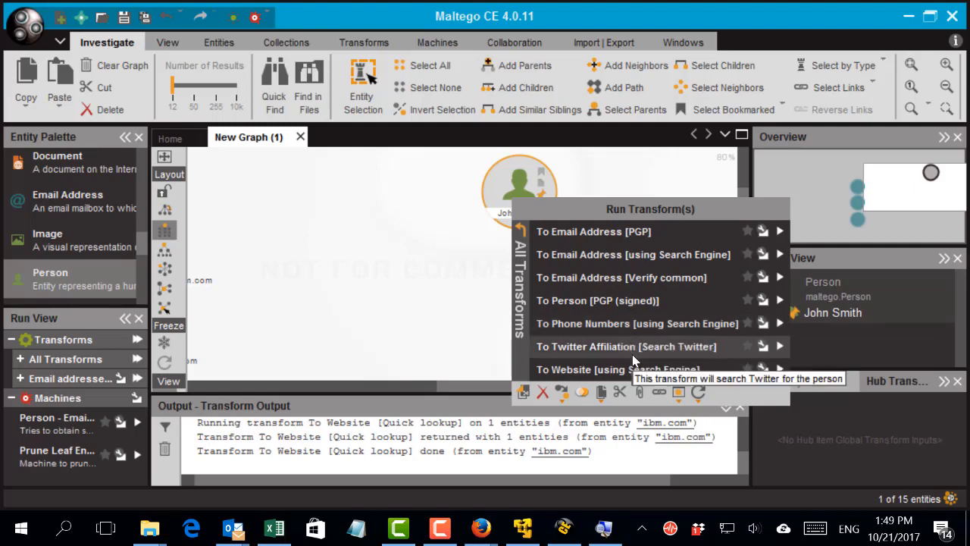
left_click(595, 325)
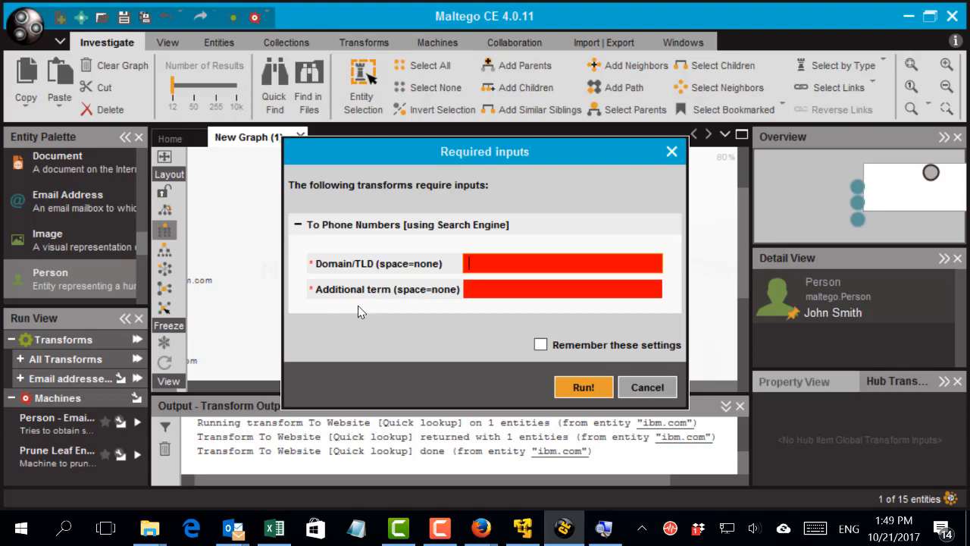
left_click(583, 390)
left_click(678, 328)
left_click(645, 387)
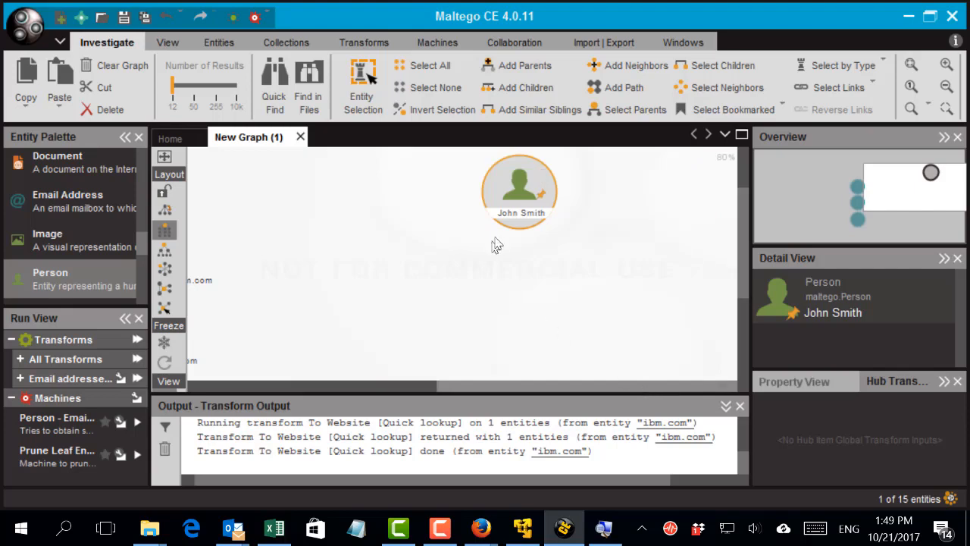
Run the "To Email Address [PGP]" transform on the Person entity, then clear the selection.
right_click(504, 205)
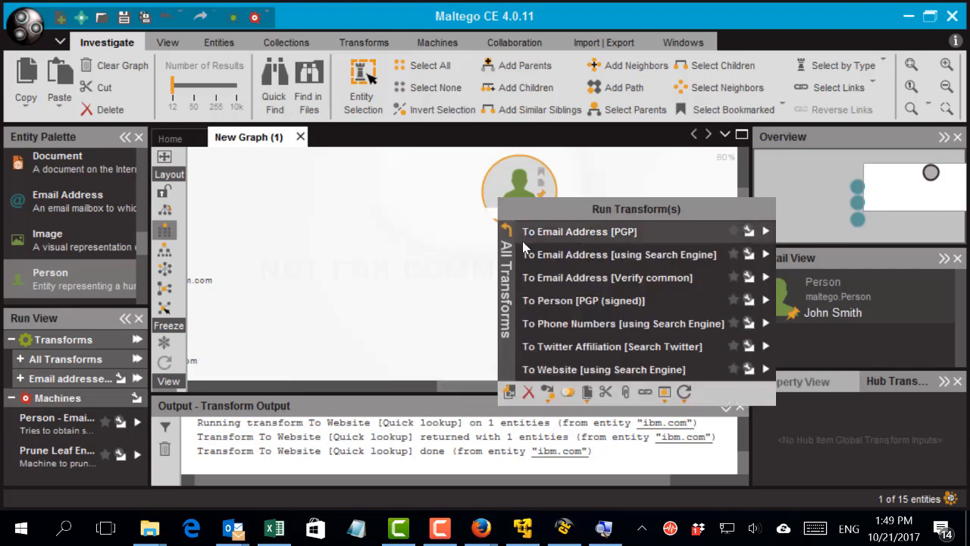
left_click(527, 236)
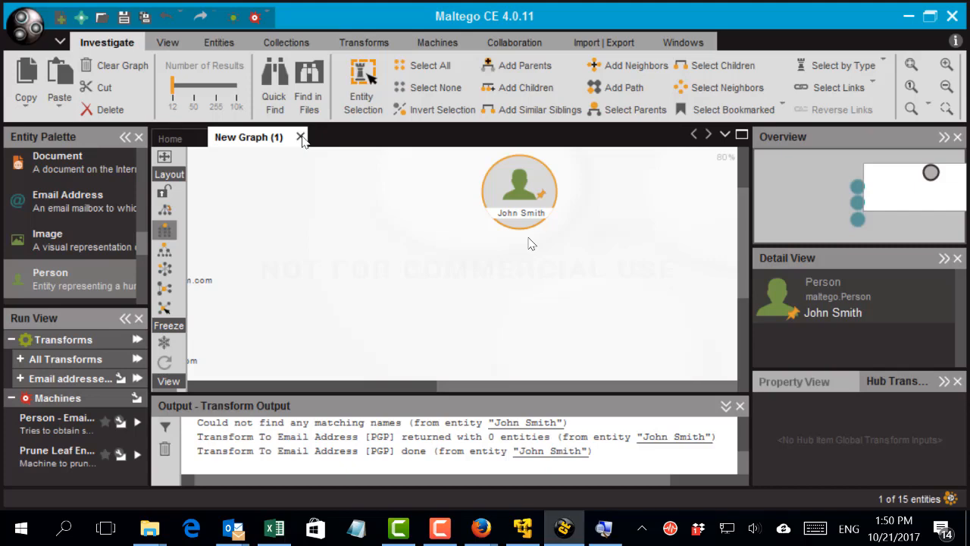
left_click(530, 242)
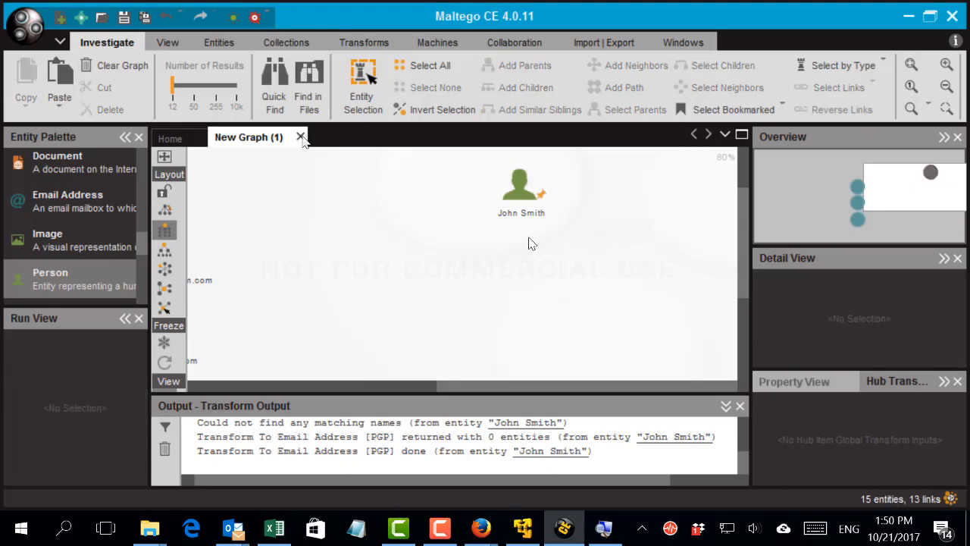